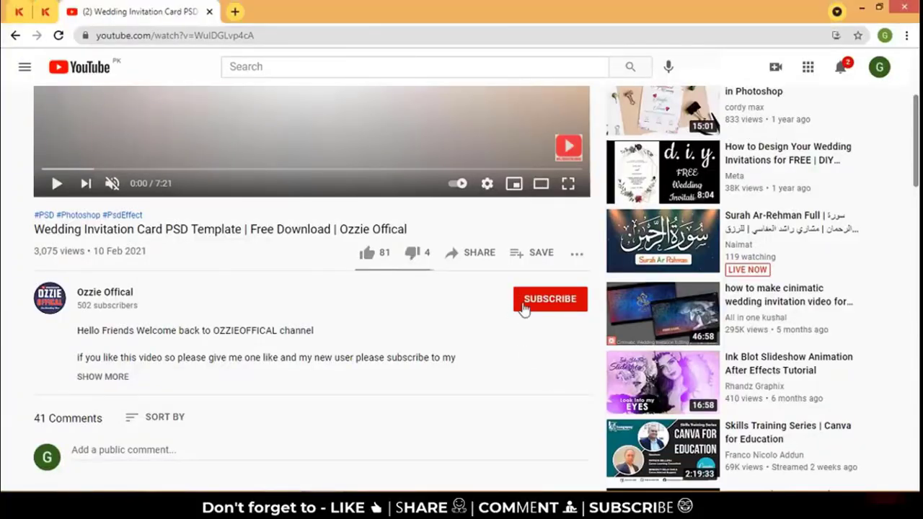
Step: Subscribe to the wedding invitation video's channel with All notifications turned on
click(524, 306)
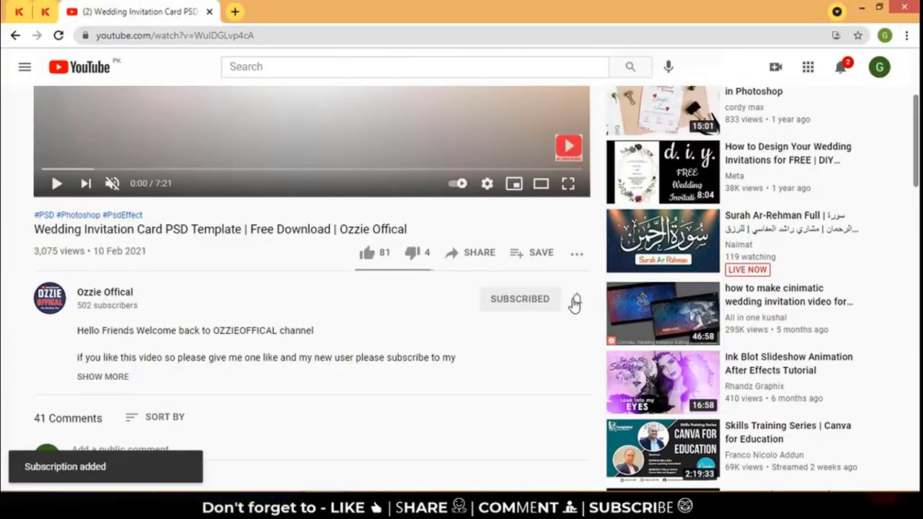
click(576, 301)
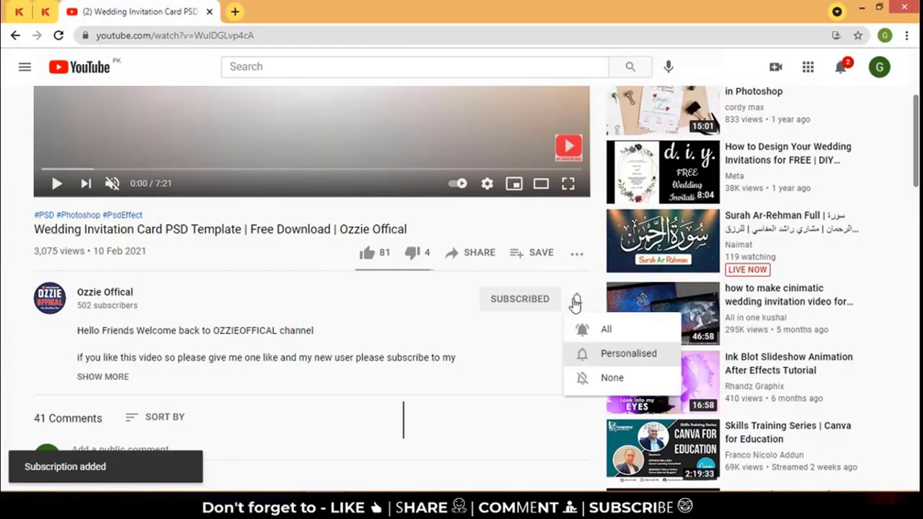
click(633, 333)
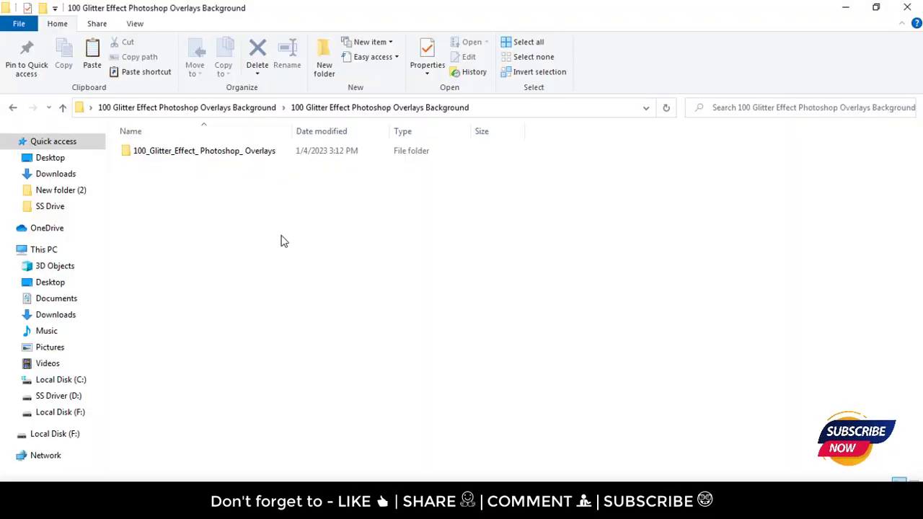
Step: Refresh the folder view twice and open the 100_Glitter_Effect_ Photoshop_ Overlays folder
right_click(269, 232)
click(321, 286)
right_click(274, 254)
click(321, 309)
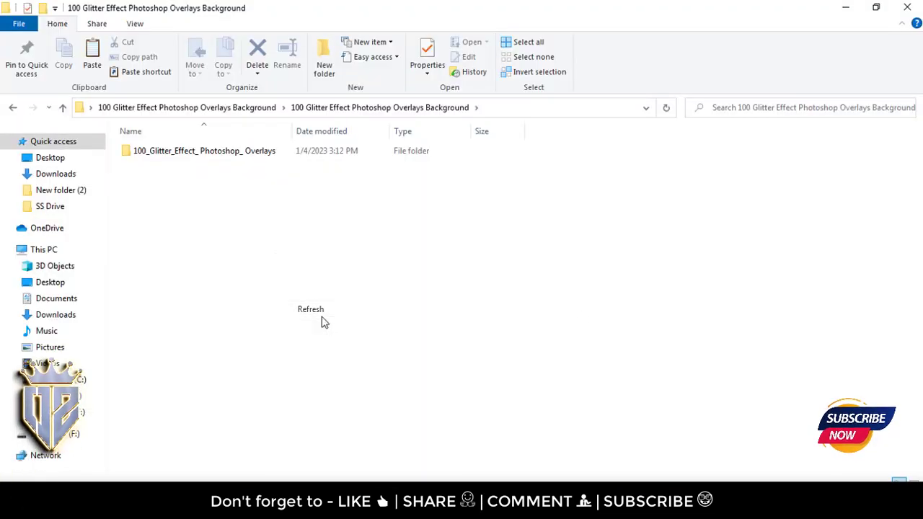
double_click(155, 153)
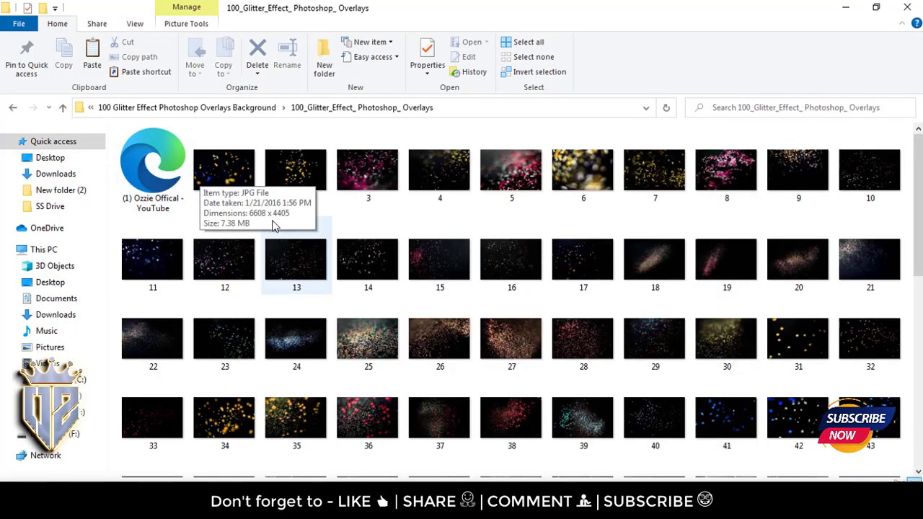
Step: Browse the glitter thumbnails, trying images 24 and 4, and select image 42
scroll(281, 210, down, 3)
scroll(230, 210, down, 3)
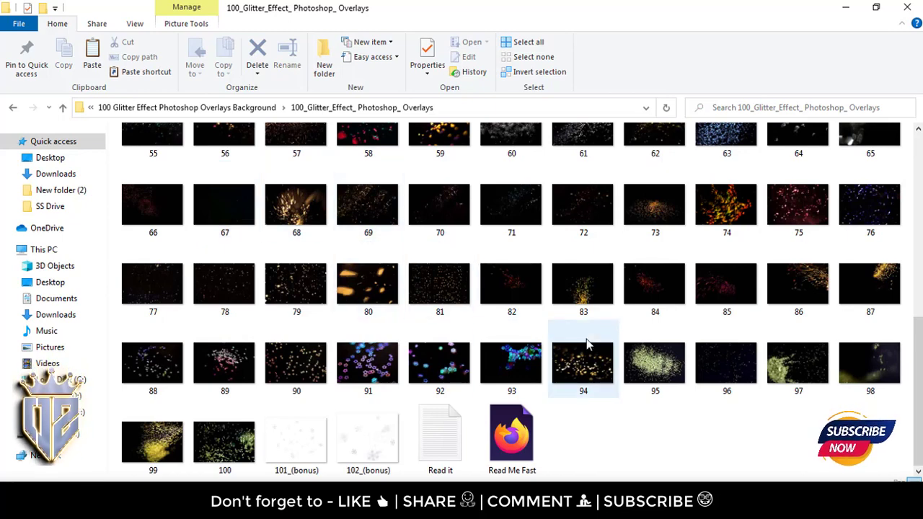
key(ctrl+a)
scroll(505, 289, up, 10)
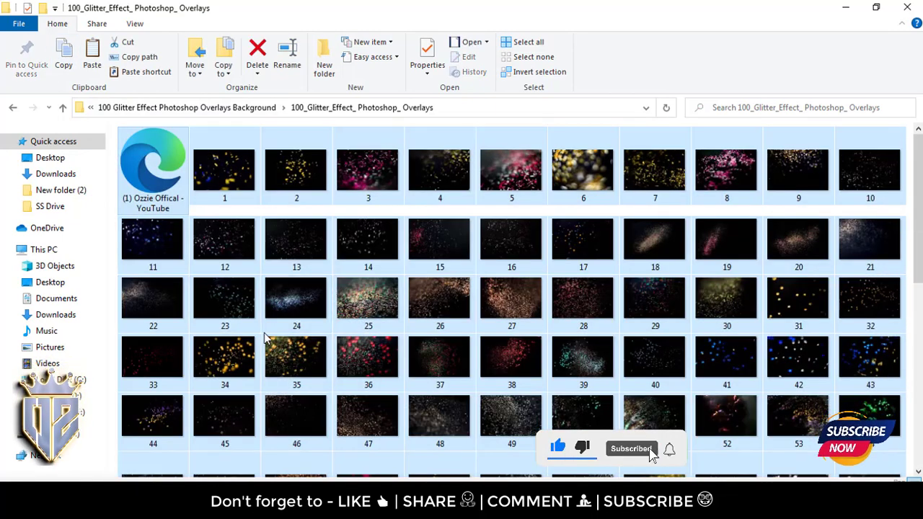
click(292, 307)
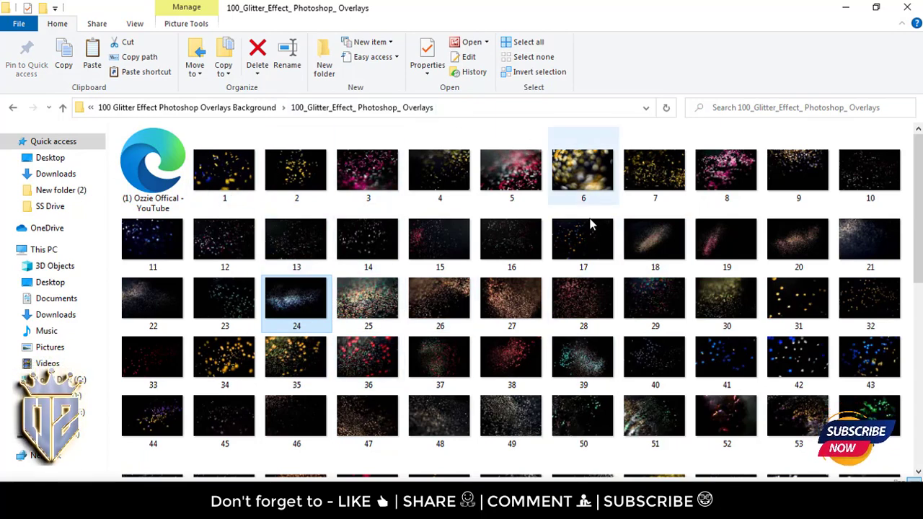
scroll(537, 308, down, 3)
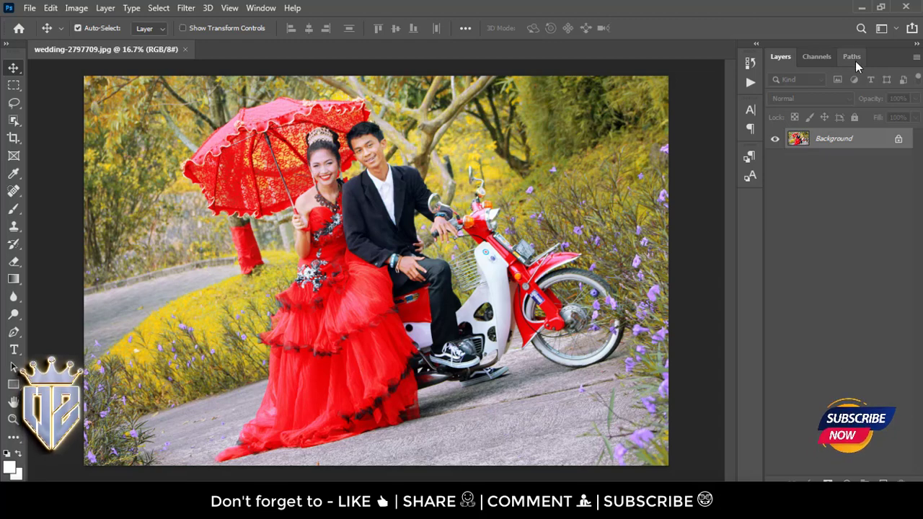
click(865, 5)
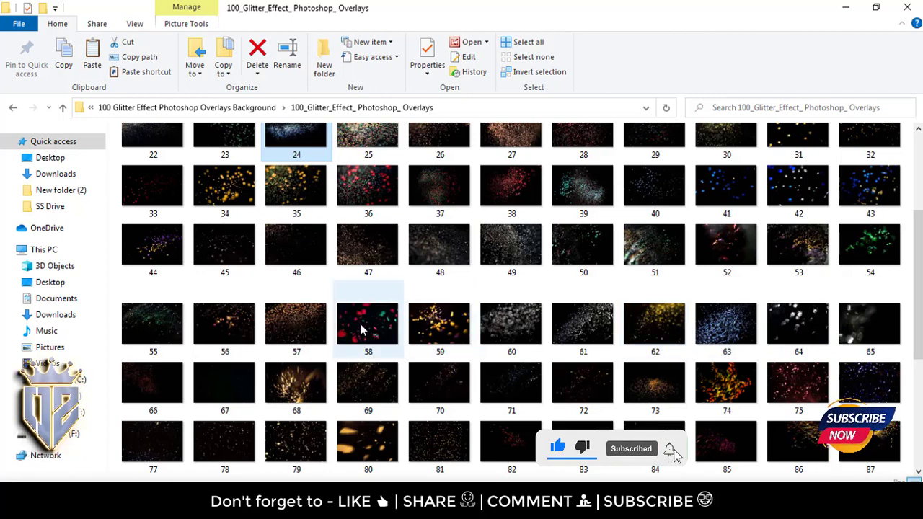
scroll(363, 332, up, 3)
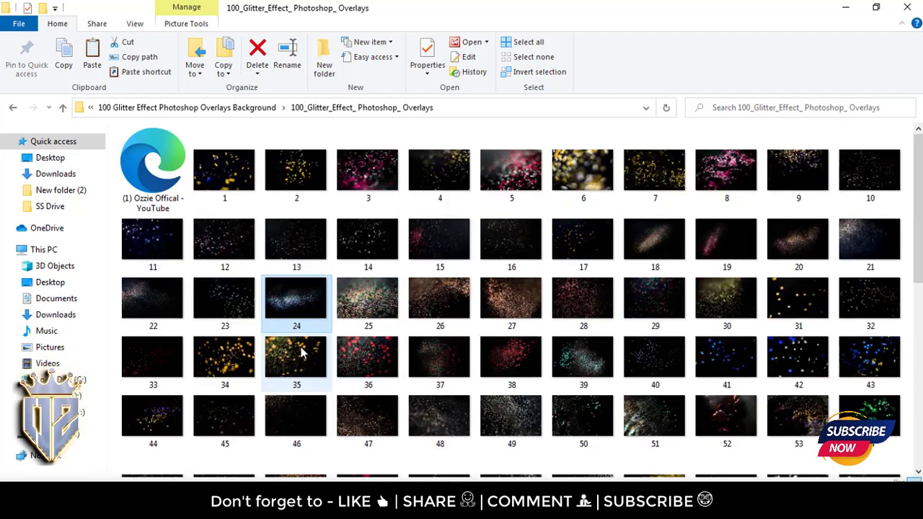
click(427, 173)
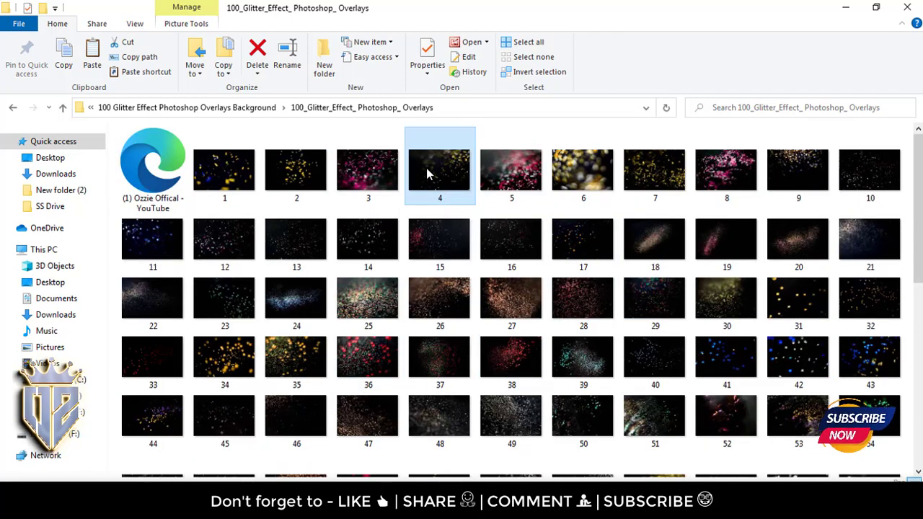
click(806, 356)
Step: Place 42.jpg on the wedding photo, commit it, and set its blend mode to Screen
drag(805, 363, 479, 478)
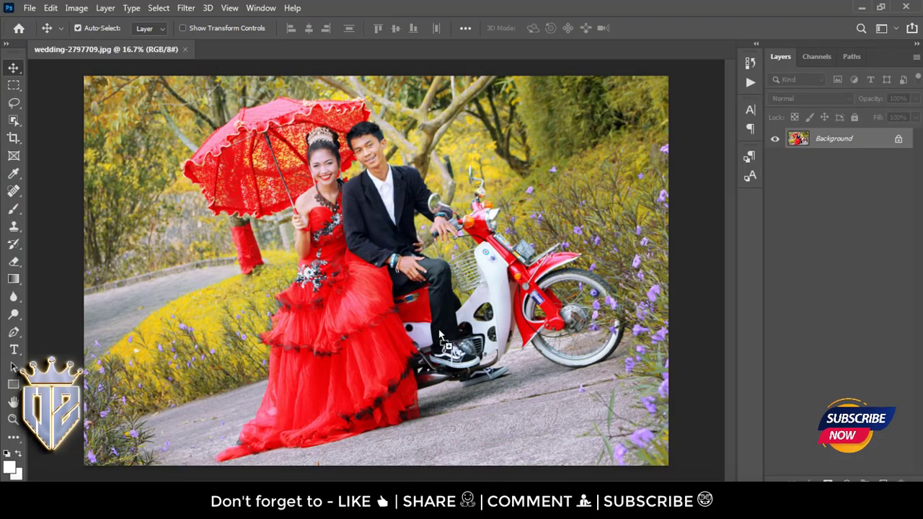
drag(480, 477, 438, 328)
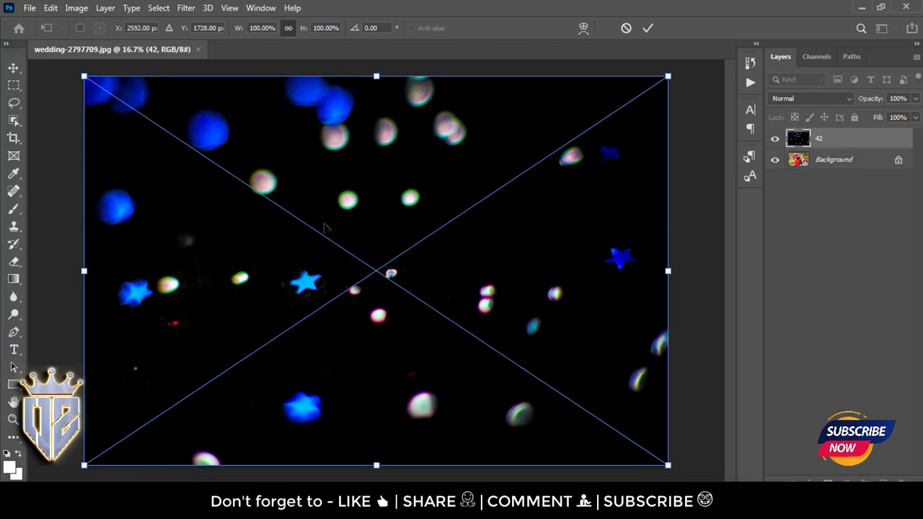
click(648, 29)
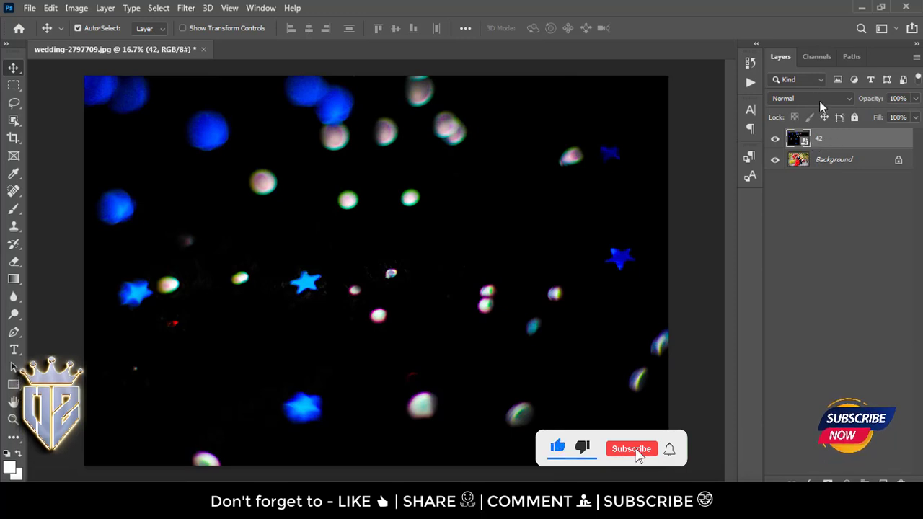
click(820, 102)
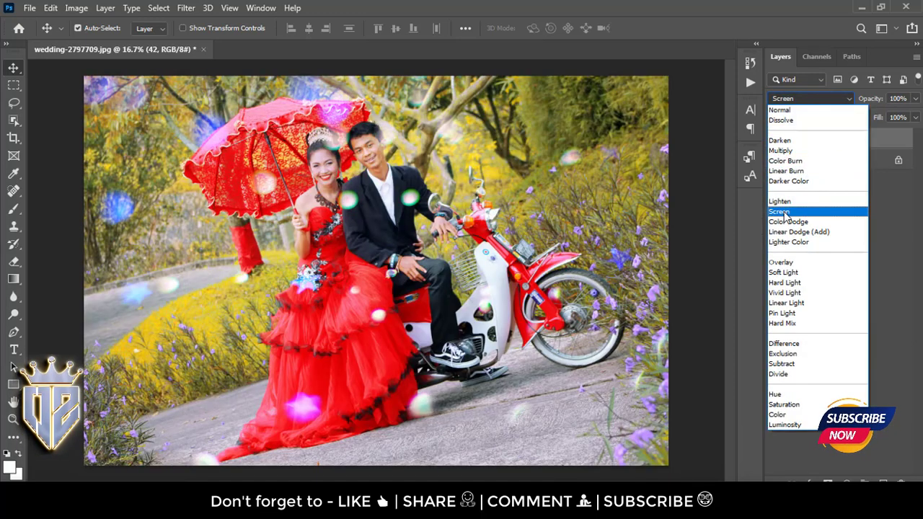
click(785, 214)
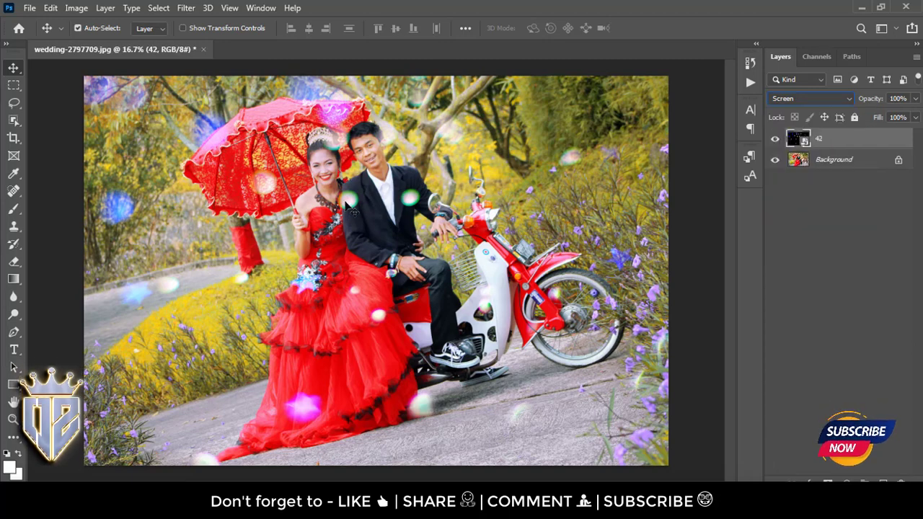
drag(346, 205, 344, 207)
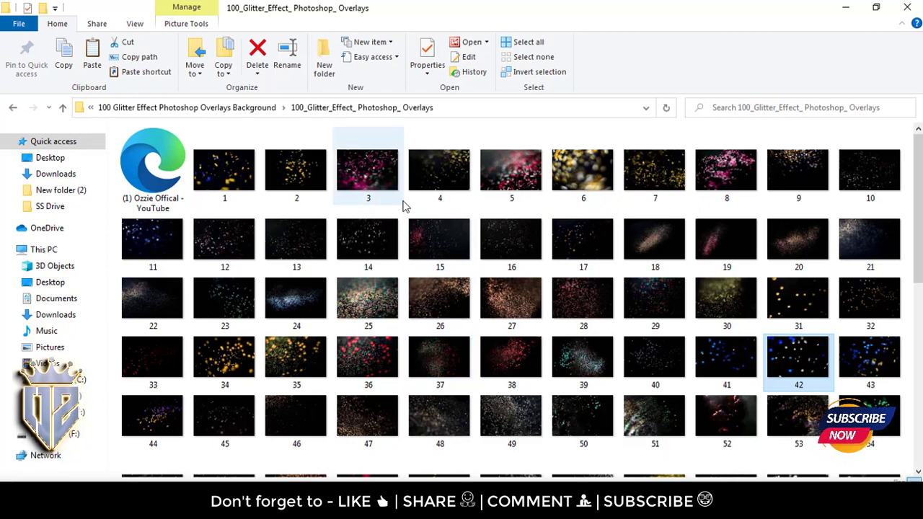
Step: Place overlay 58.jpg on the photo, shifted and enlarged to cover the whole image
scroll(404, 209, down, 3)
scroll(404, 261, down, 3)
scroll(404, 261, up, 3)
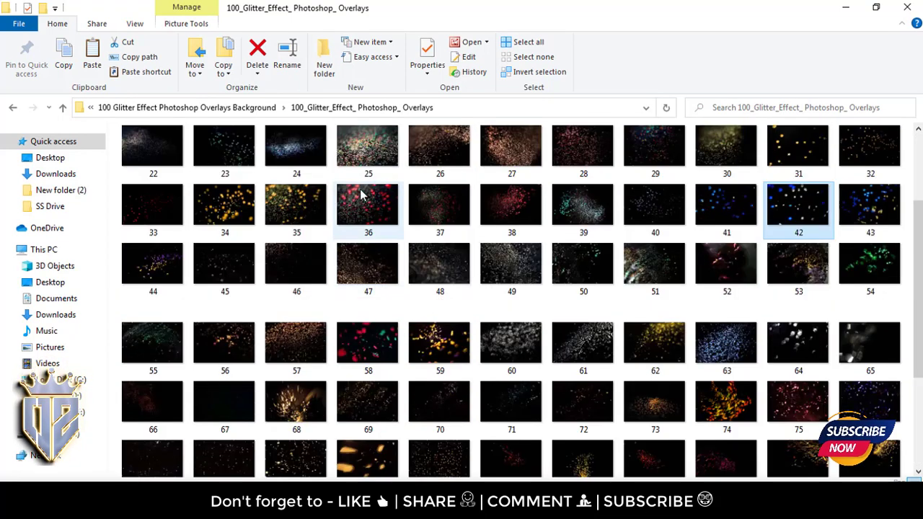
click(393, 372)
mouse_move(393, 371)
mouse_down()
mouse_move(447, 416)
mouse_move(454, 368)
mouse_up()
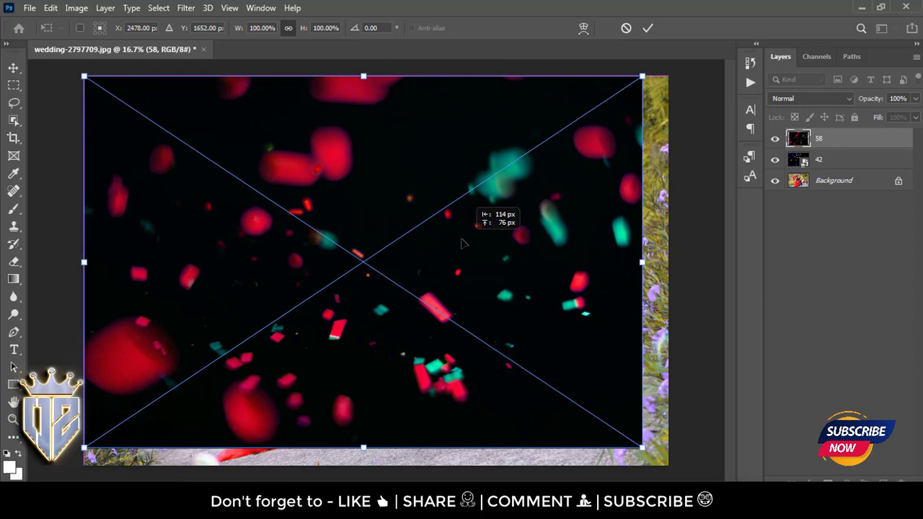
drag(476, 251, 463, 242)
drag(642, 448, 670, 467)
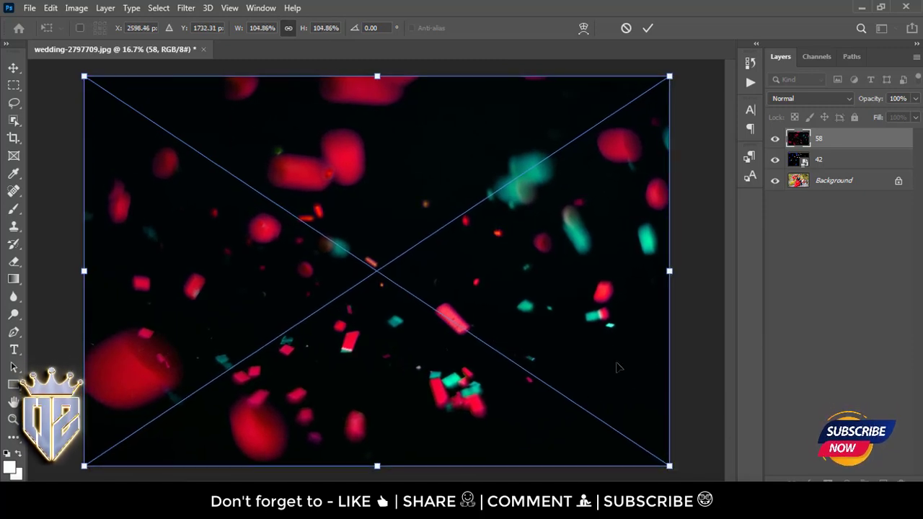
key(Return)
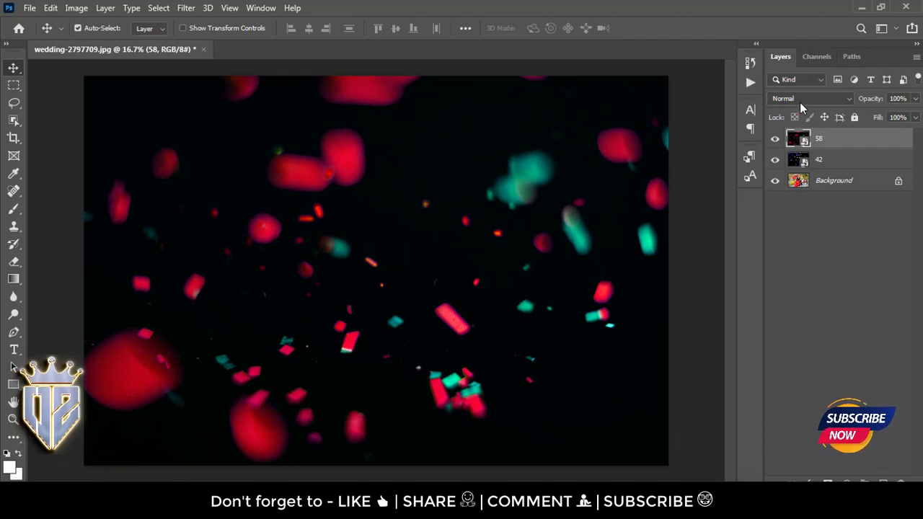
Step: Set overlay 58's layer blend mode to Screen
click(798, 99)
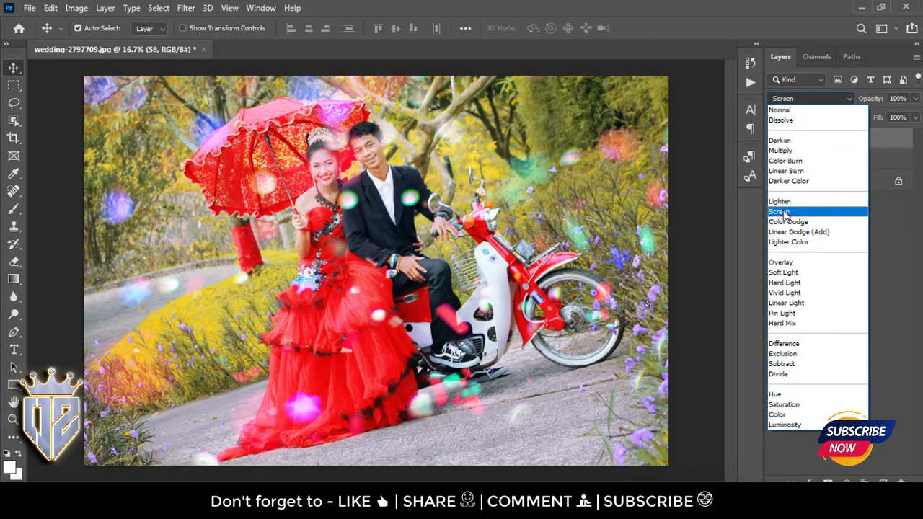
click(784, 212)
mouse_move(614, 157)
mouse_down()
mouse_move(636, 288)
mouse_move(618, 149)
mouse_up()
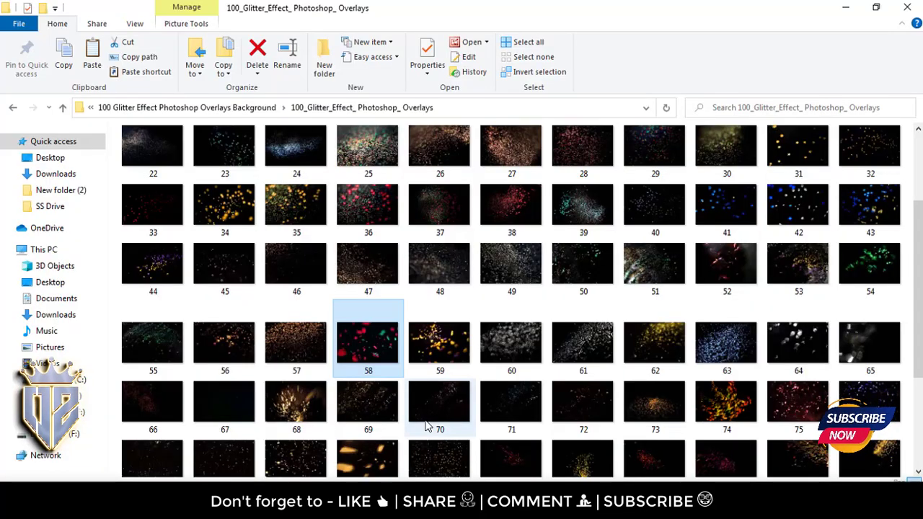
Step: Drop bokeh overlay 57 onto the photo, commit it, and blend it in Screen mode
scroll(426, 426, down, 3)
click(627, 461)
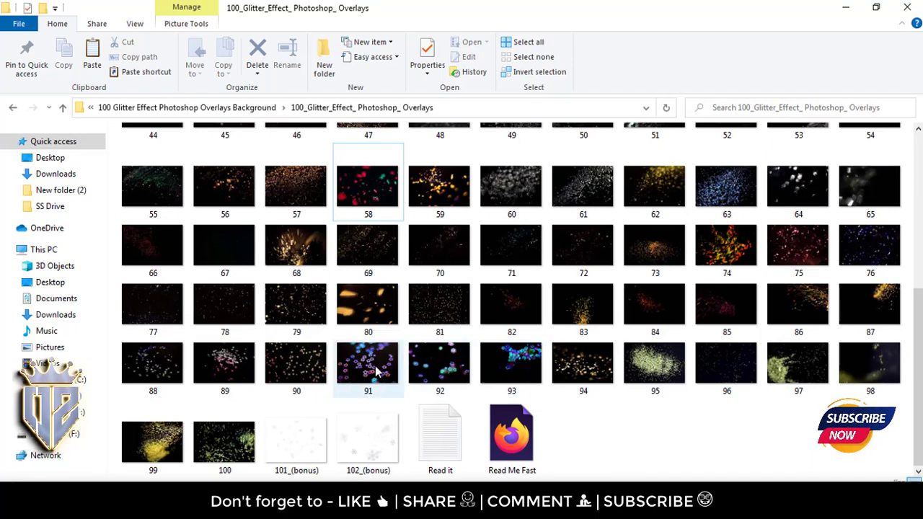
scroll(353, 367, up, 3)
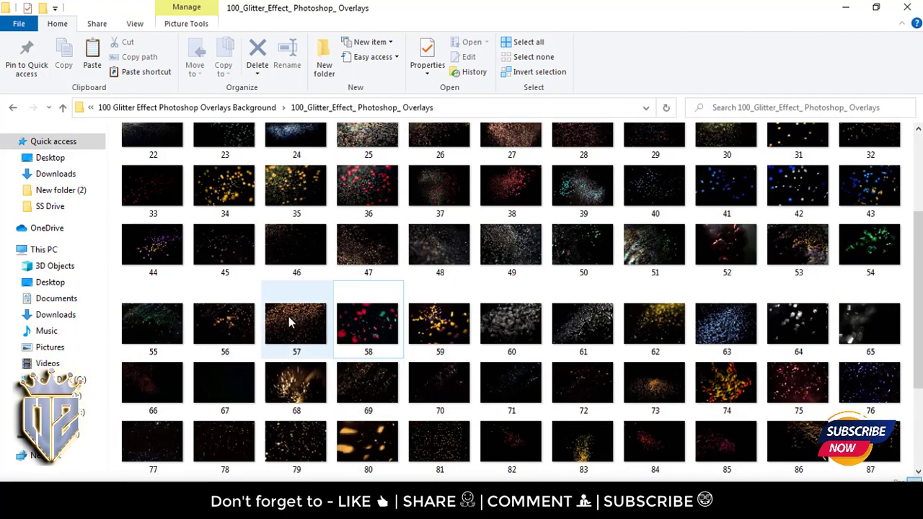
drag(291, 324, 483, 466)
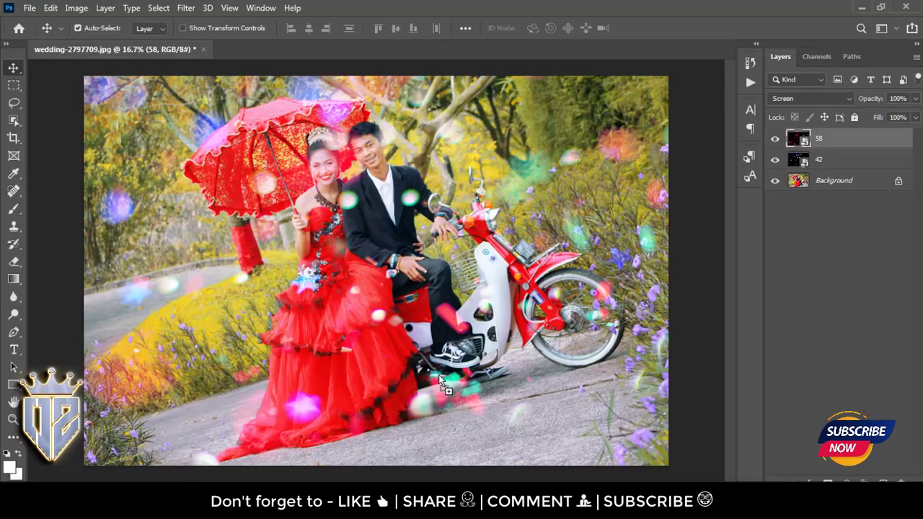
key(Return)
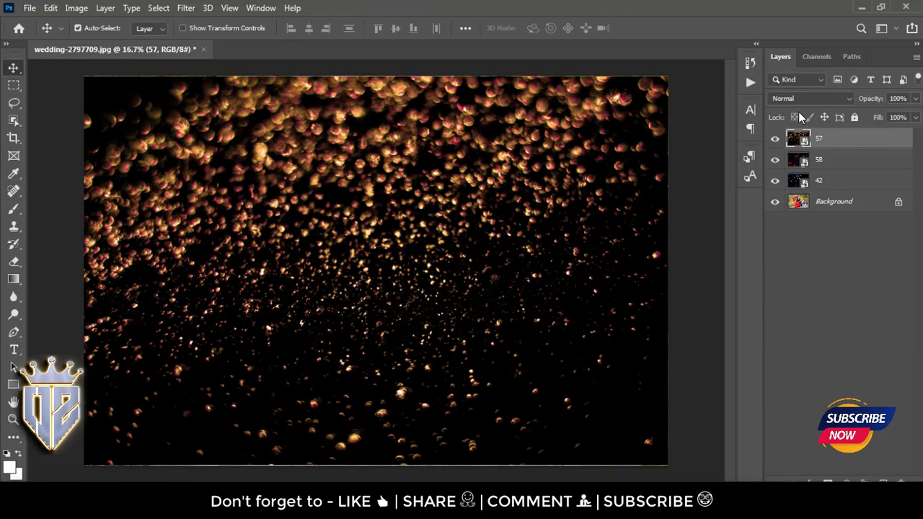
click(807, 98)
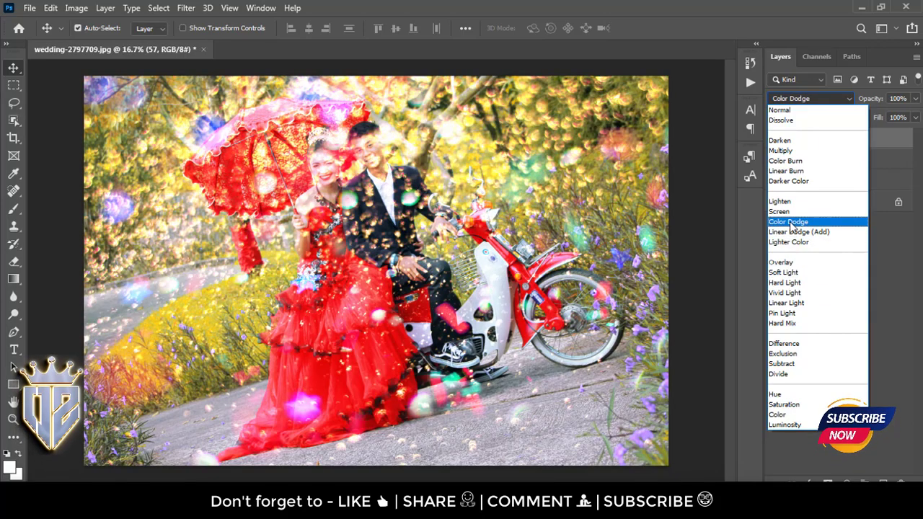
click(788, 213)
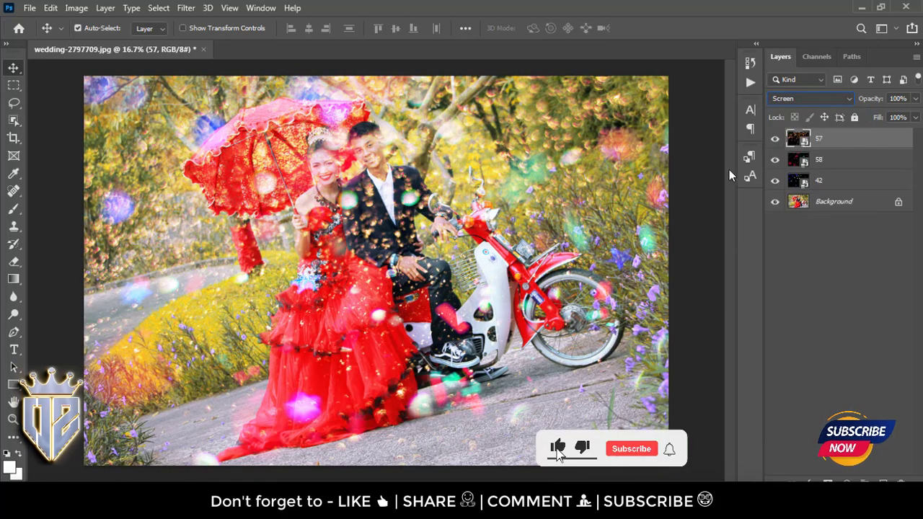
Step: Hide layers 58 and 42 and move overlay 57 across the photo
click(775, 160)
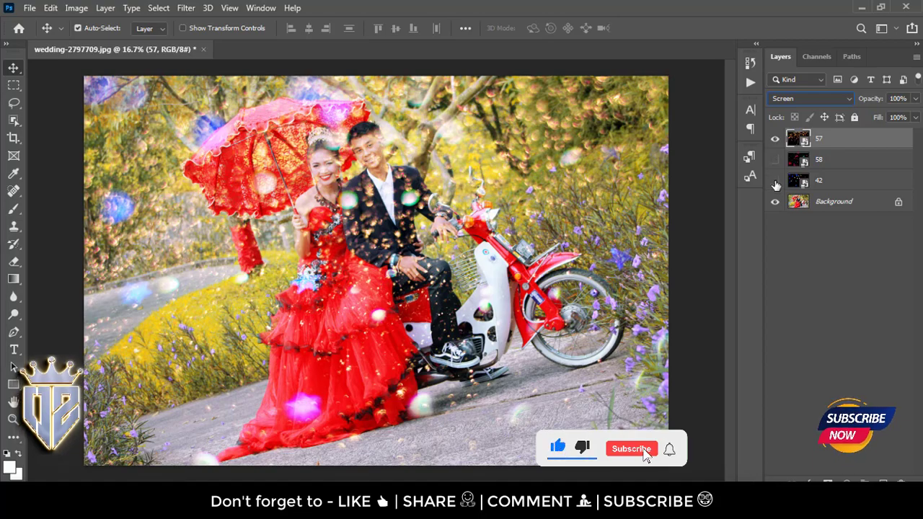
click(776, 181)
mouse_move(390, 226)
mouse_down()
mouse_move(355, 166)
mouse_move(161, 162)
mouse_up()
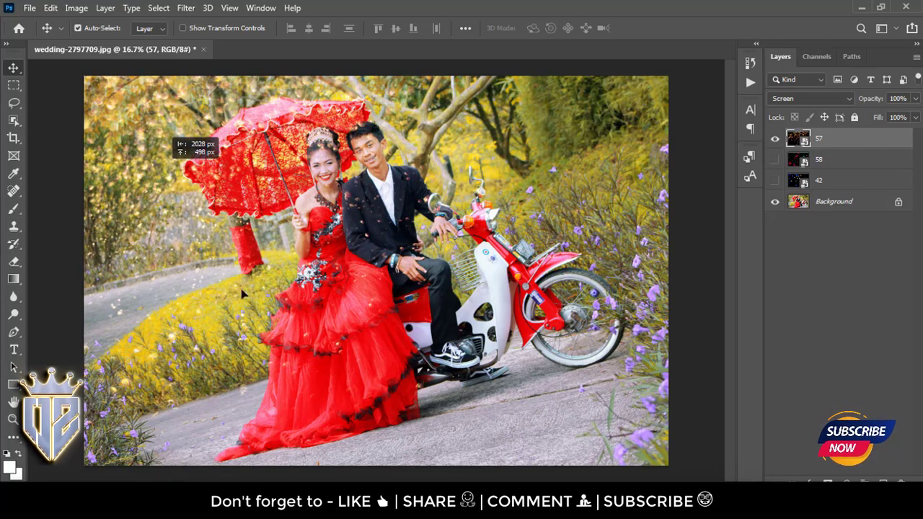
Step: Turn layers 58 and 42 back on and drag overlays 57 and 58 into new positions
mouse_move(161, 173)
mouse_down()
mouse_move(569, 440)
mouse_move(201, 261)
mouse_move(280, 219)
mouse_move(209, 193)
mouse_move(173, 206)
mouse_up()
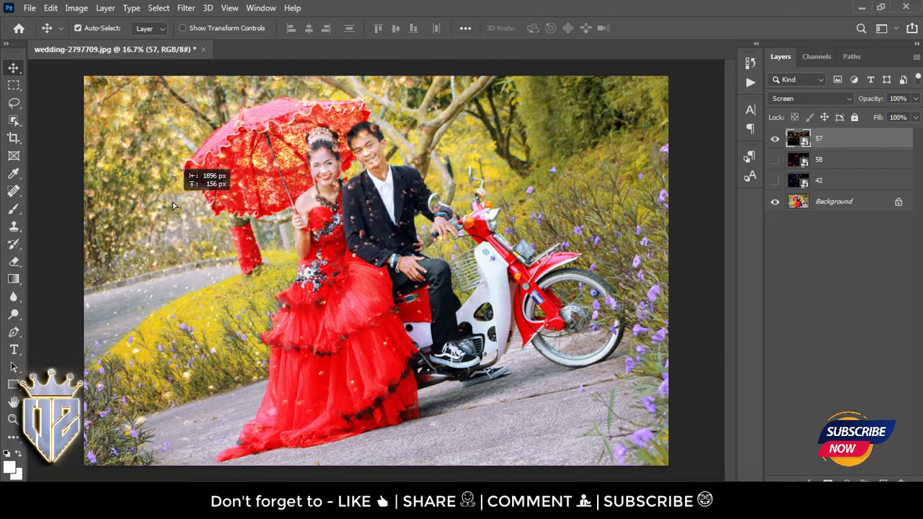
click(775, 160)
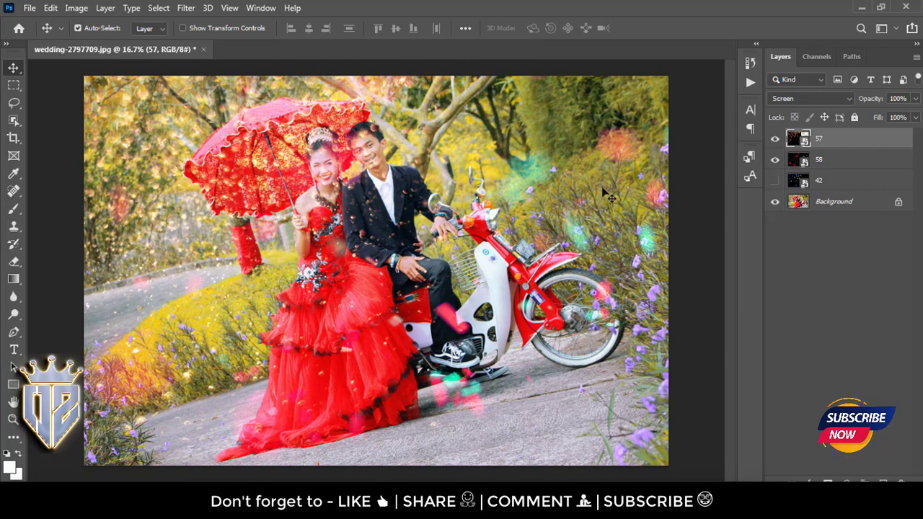
click(773, 181)
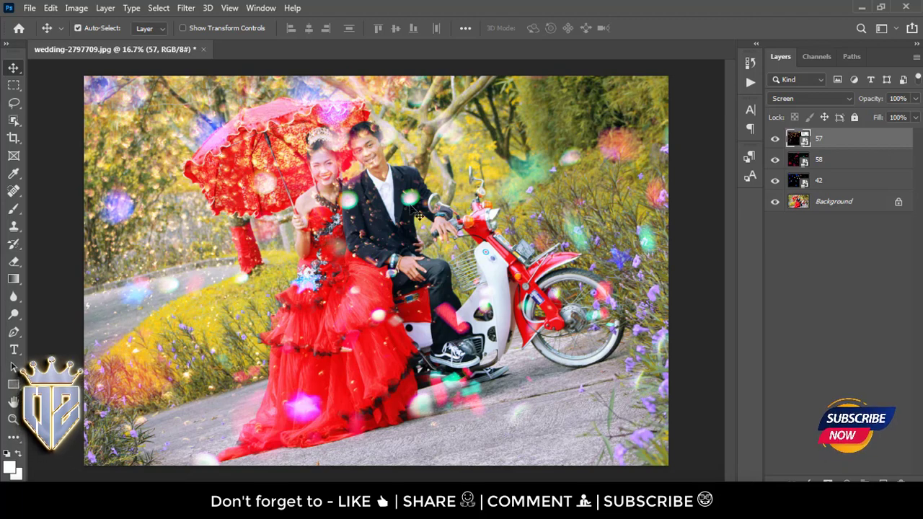
mouse_move(417, 214)
mouse_down()
mouse_move(426, 199)
mouse_move(396, 189)
mouse_up()
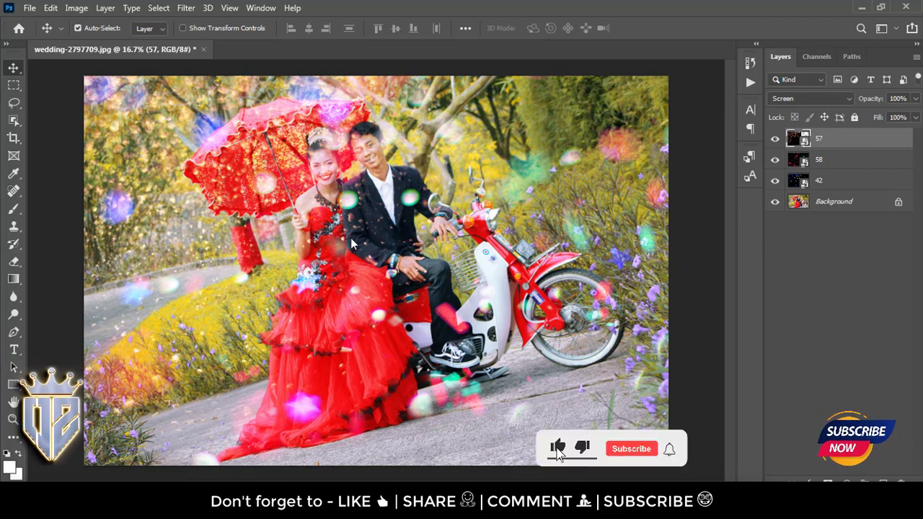
drag(272, 134, 268, 103)
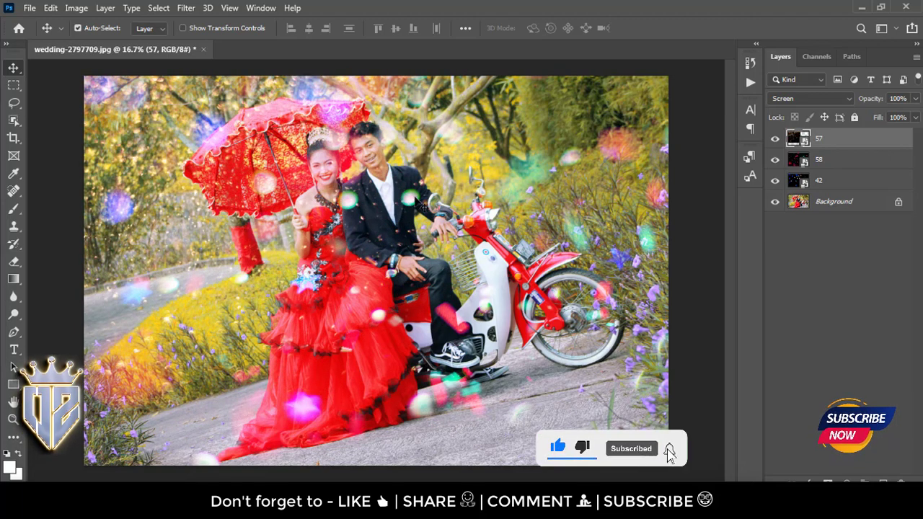
drag(415, 204, 425, 209)
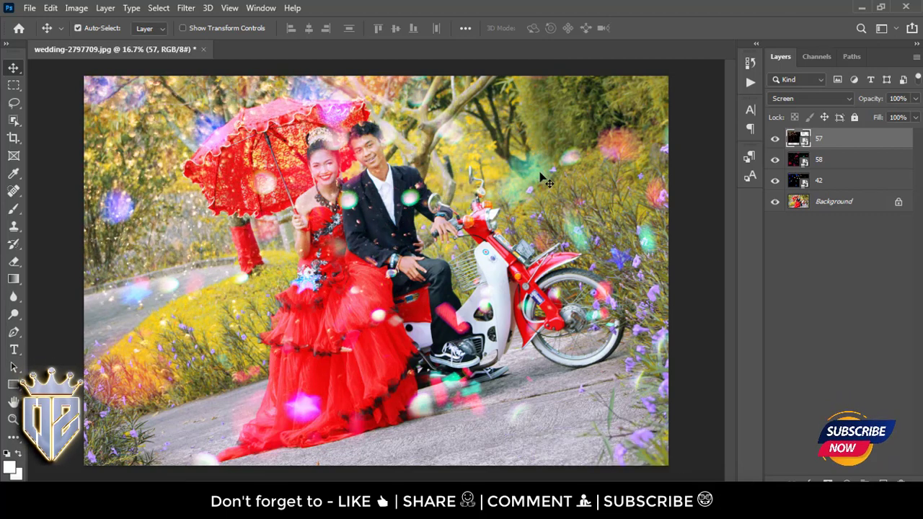
drag(546, 180, 477, 197)
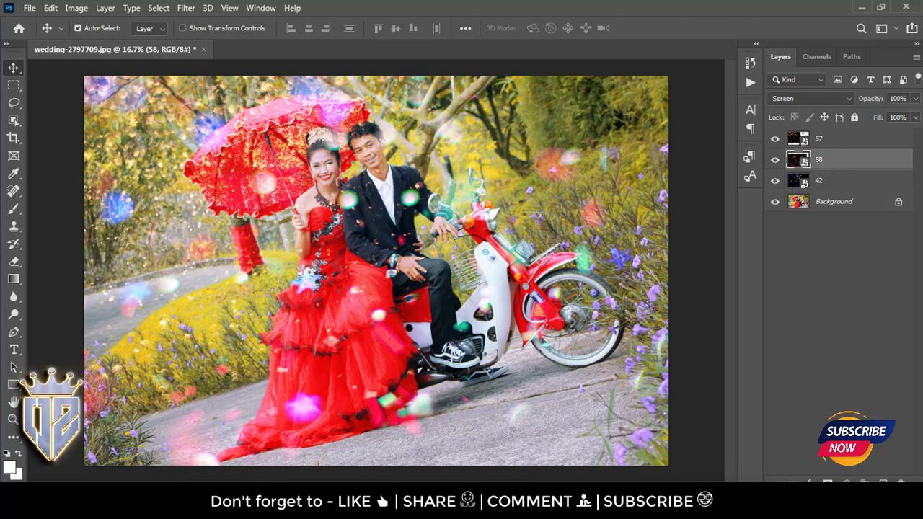
Step: Look through thumbnails 68 and 97, then drag overlay 61 toward Photoshop
scroll(303, 433, down, 2)
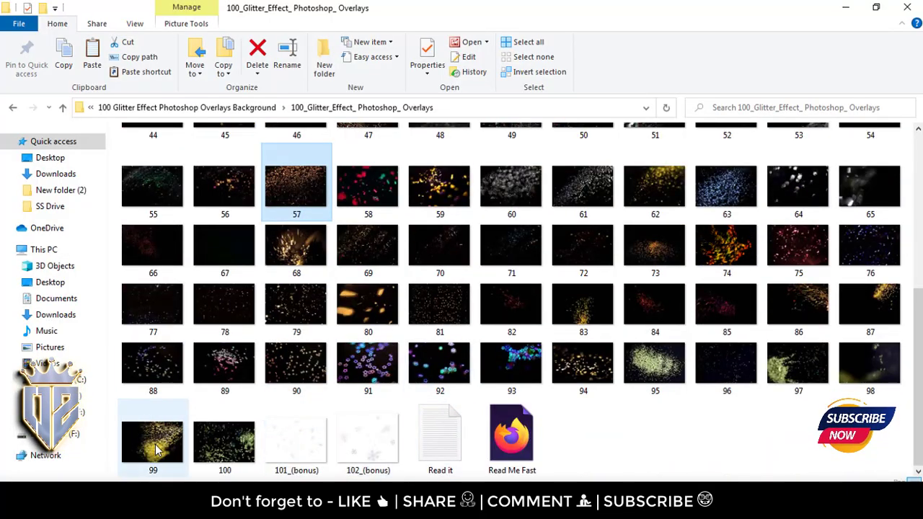
click(272, 265)
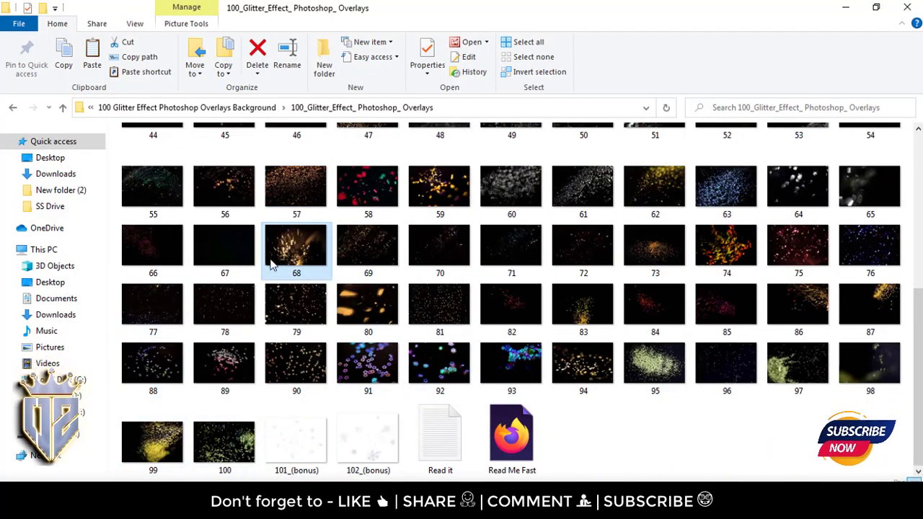
click(808, 371)
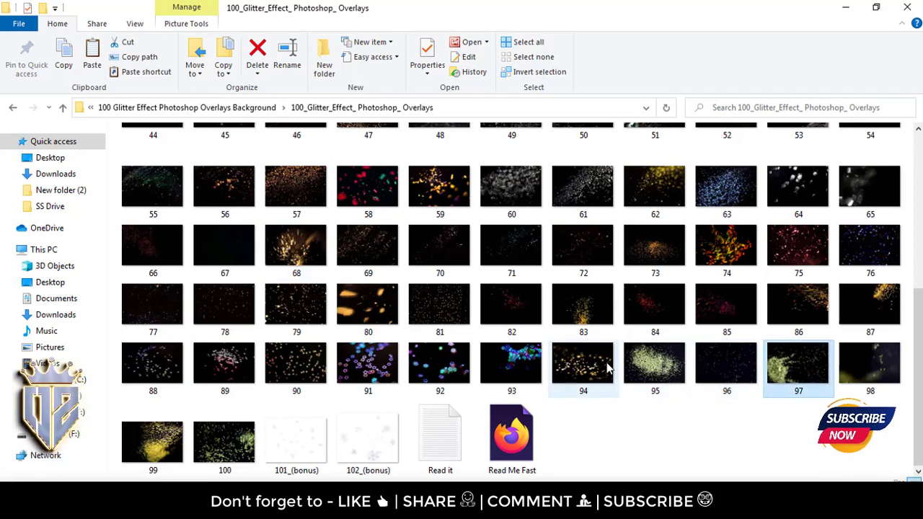
scroll(618, 458, up, 5)
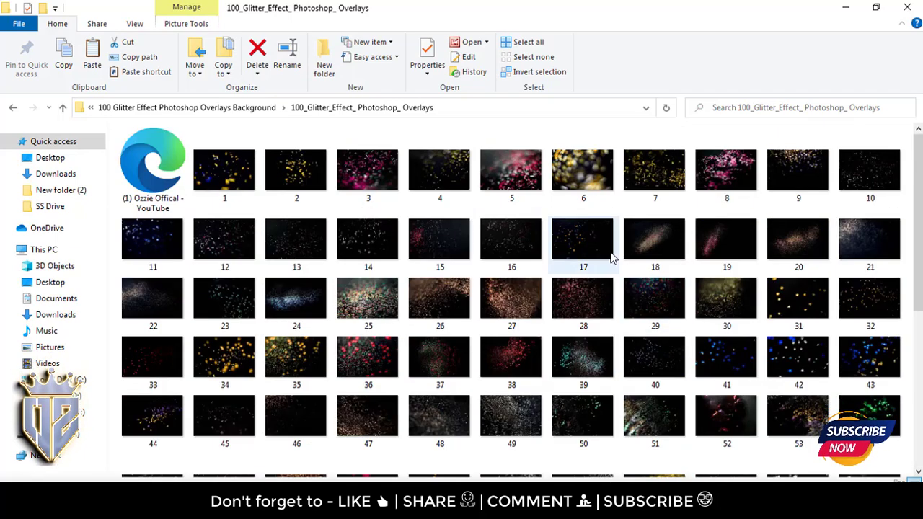
scroll(824, 357, down, 5)
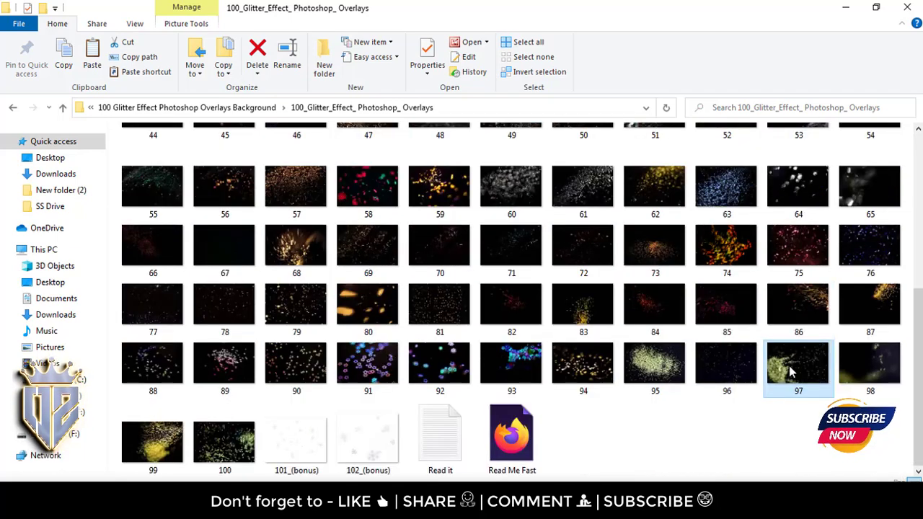
click(772, 440)
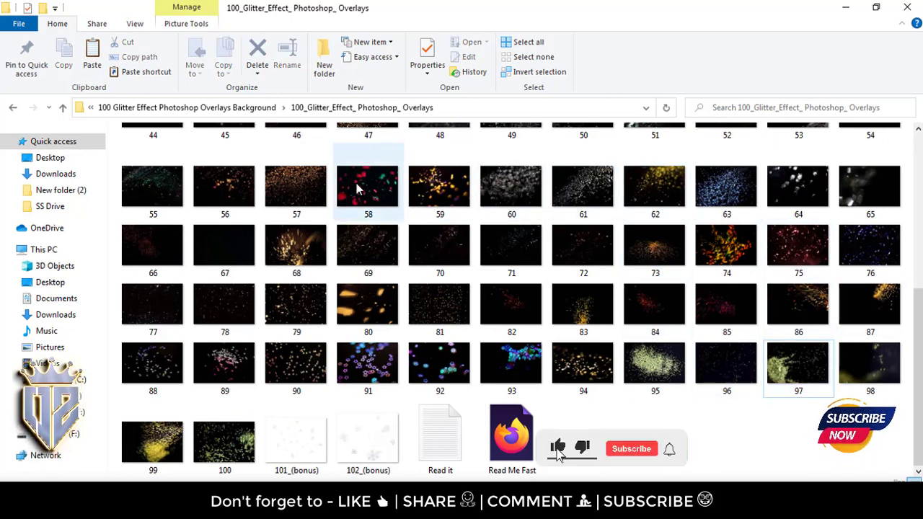
mouse_move(584, 189)
mouse_down()
mouse_move(443, 429)
mouse_move(487, 497)
mouse_up()
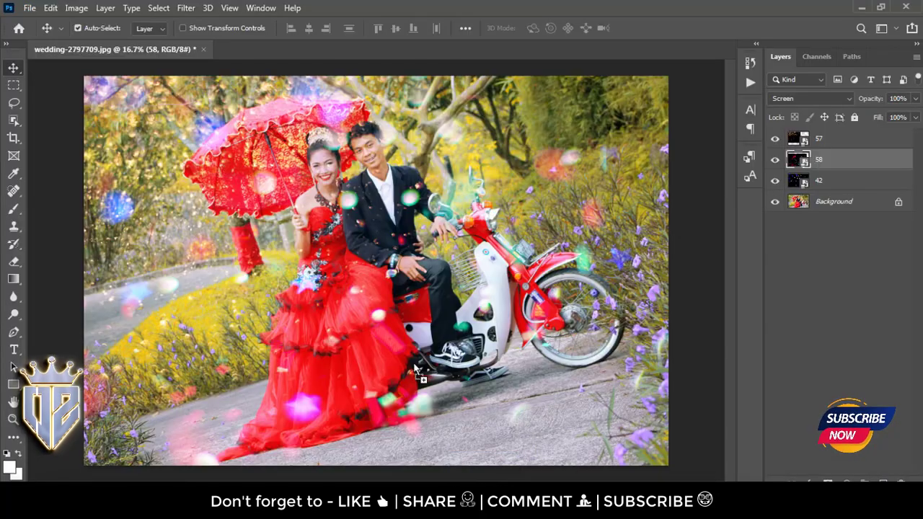
Step: Place overlay 61 on the photo in Screen blend mode and commit it
drag(432, 369, 434, 371)
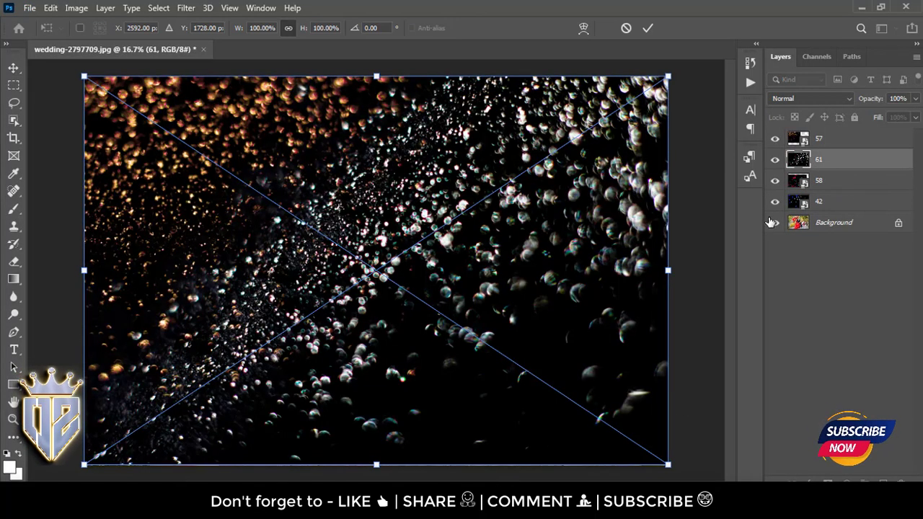
click(808, 98)
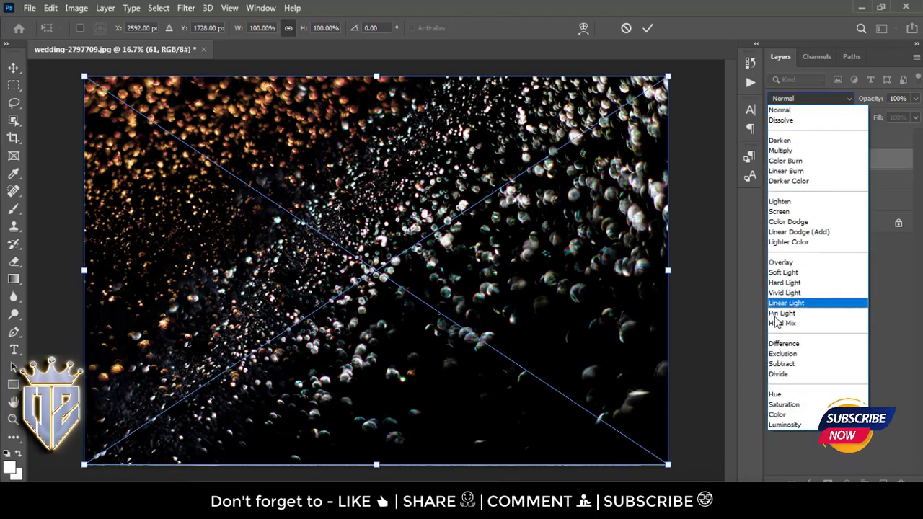
click(795, 212)
click(647, 27)
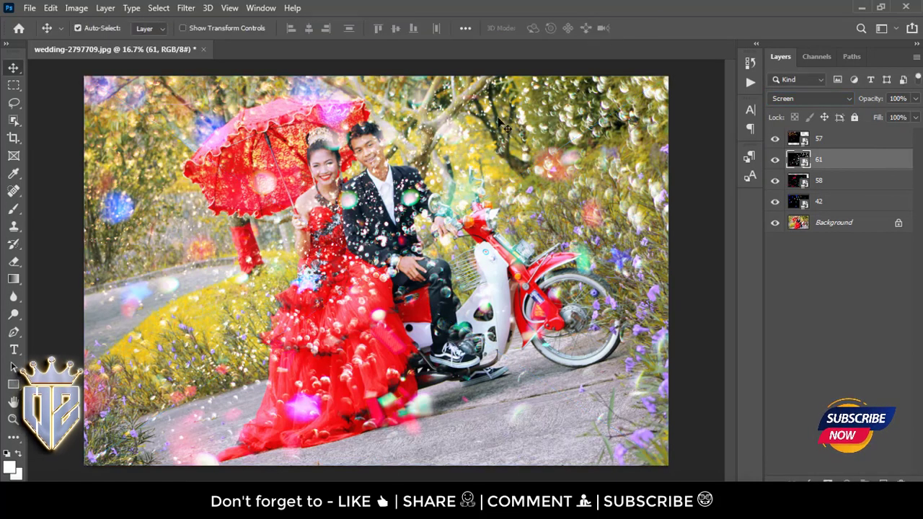
Step: Move the bubble overlay down and right and rotate it about 25 degrees
mouse_move(440, 148)
mouse_down()
mouse_move(525, 303)
mouse_move(567, 307)
mouse_move(552, 261)
mouse_up()
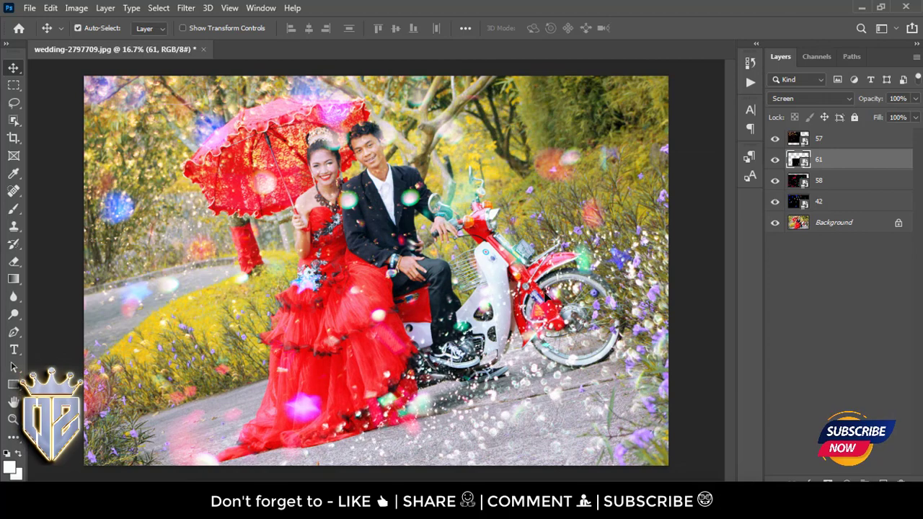
key(ctrl+t)
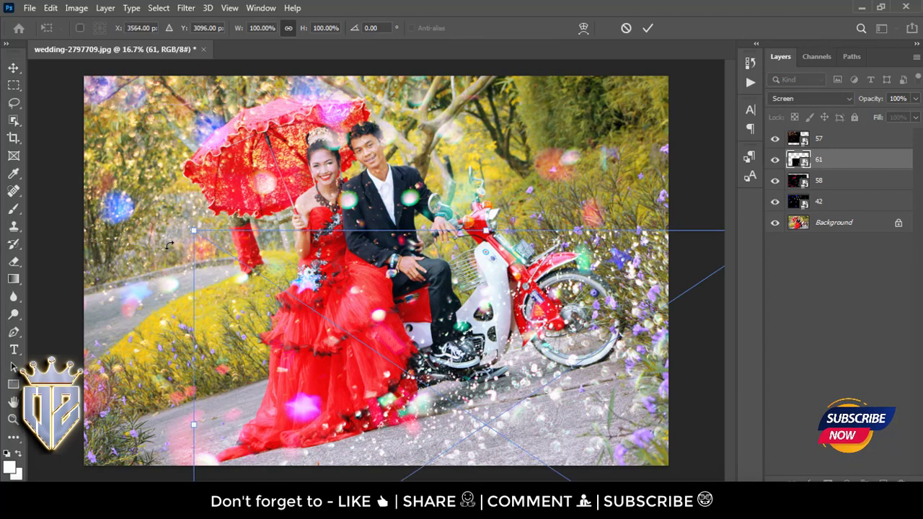
mouse_move(168, 244)
mouse_down()
mouse_move(272, 138)
mouse_move(264, 143)
mouse_up()
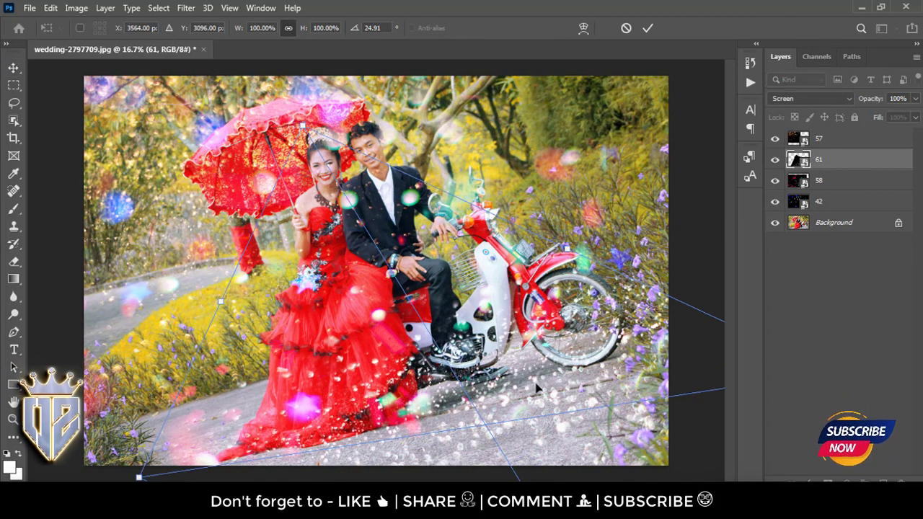
drag(535, 374, 546, 379)
key(Return)
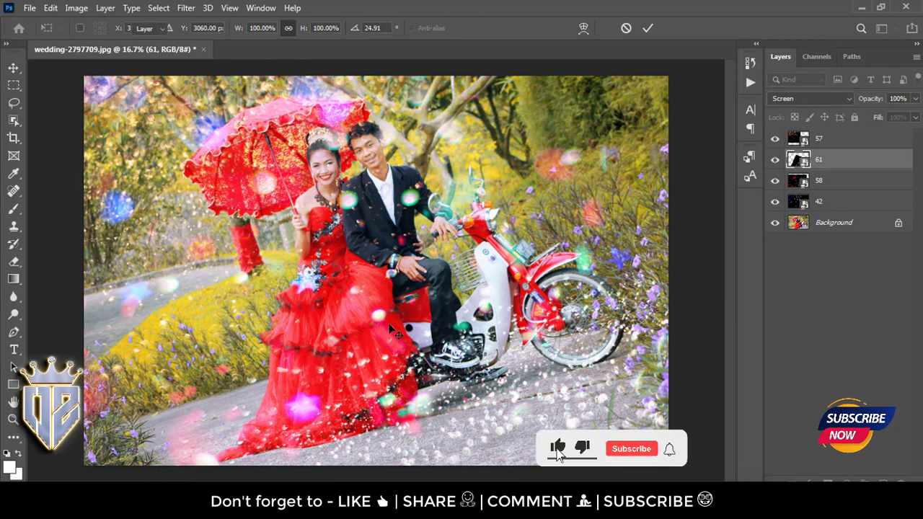
mouse_move(479, 509)
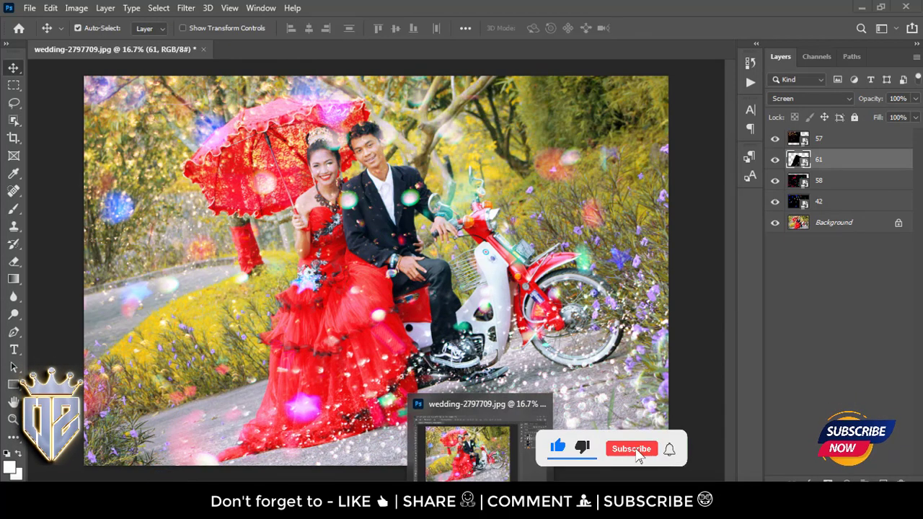
click(490, 508)
Step: Clear the folder selection and drag star overlay 35 into the Photoshop document
scroll(519, 368, up, 5)
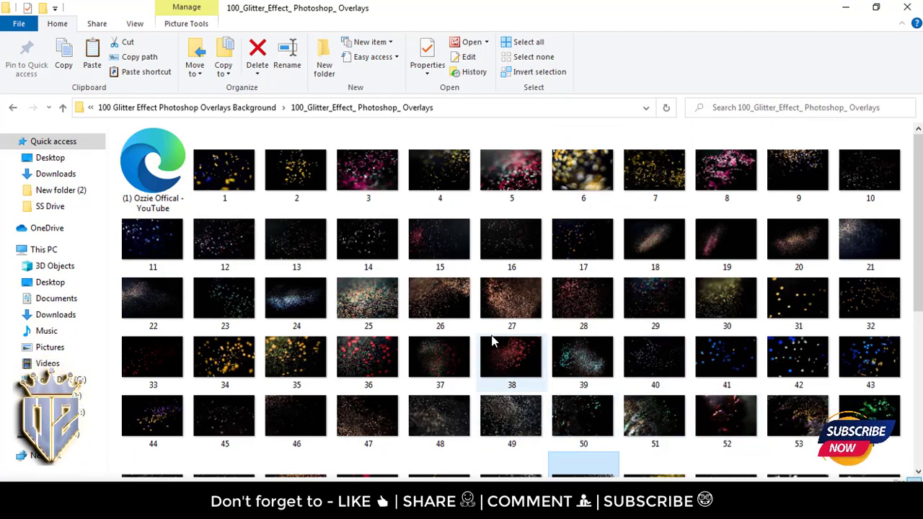
scroll(492, 341, down, 5)
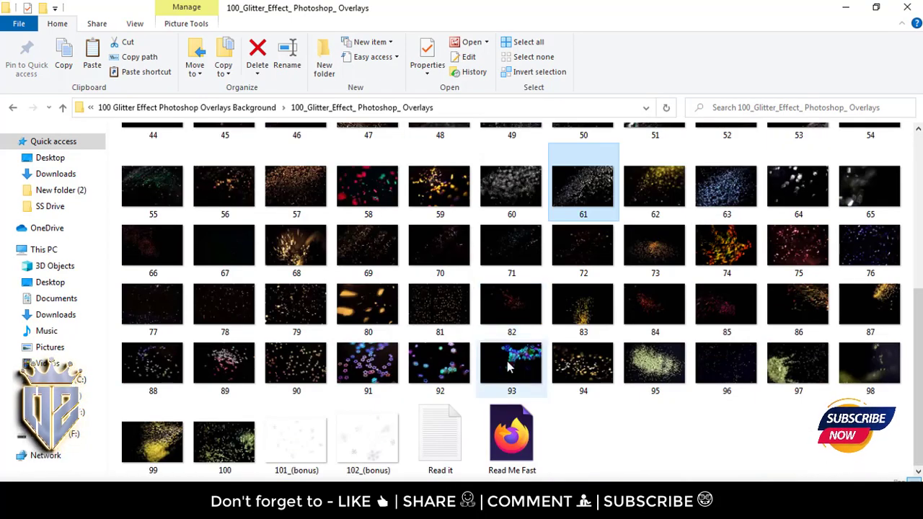
click(579, 422)
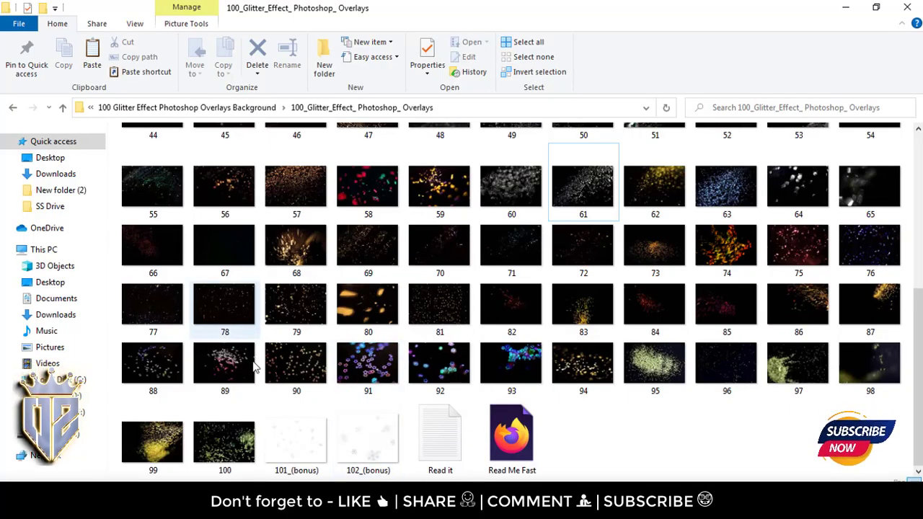
scroll(216, 332, up, 5)
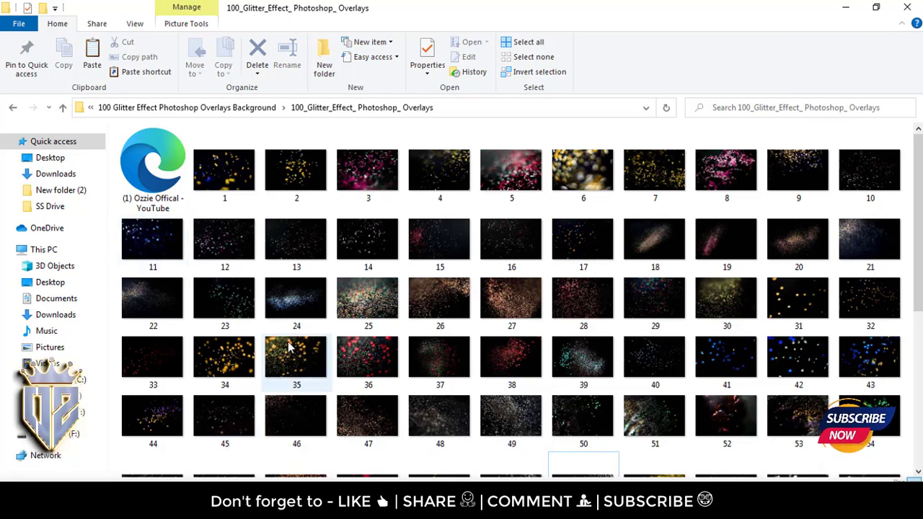
drag(286, 357, 558, 449)
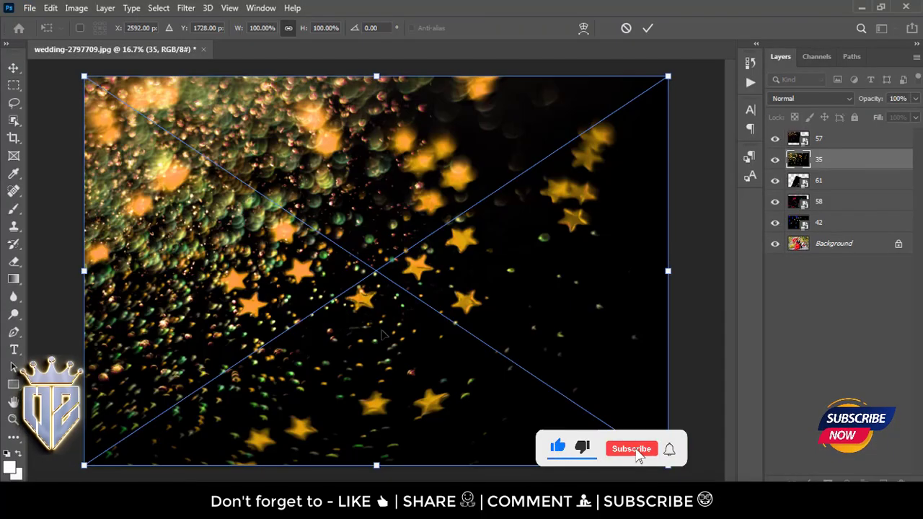
Step: Commit star overlay 35 in Screen mode, hide layers 58 and 61, and nudge layer 57
key(Return)
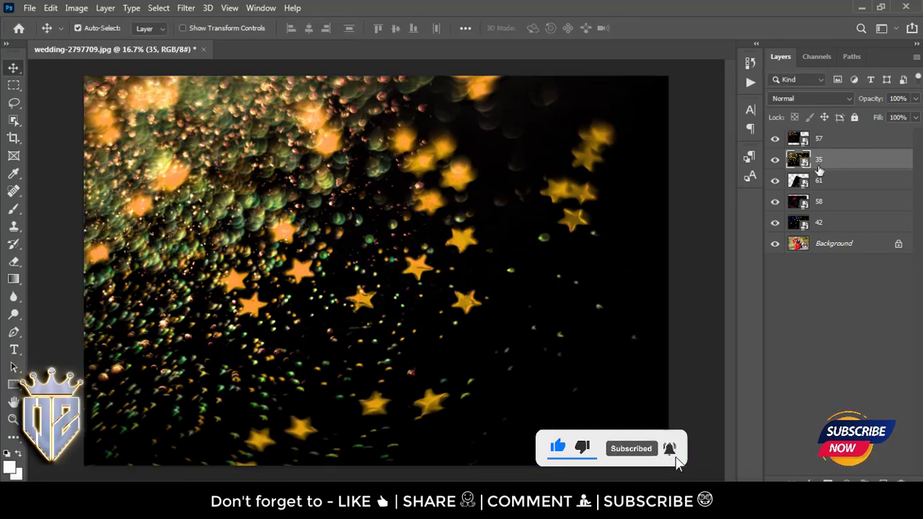
click(807, 98)
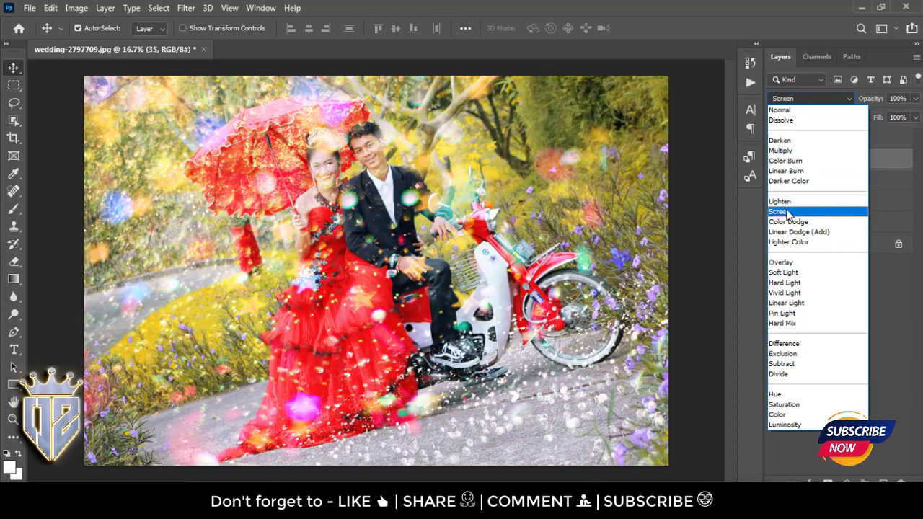
click(787, 212)
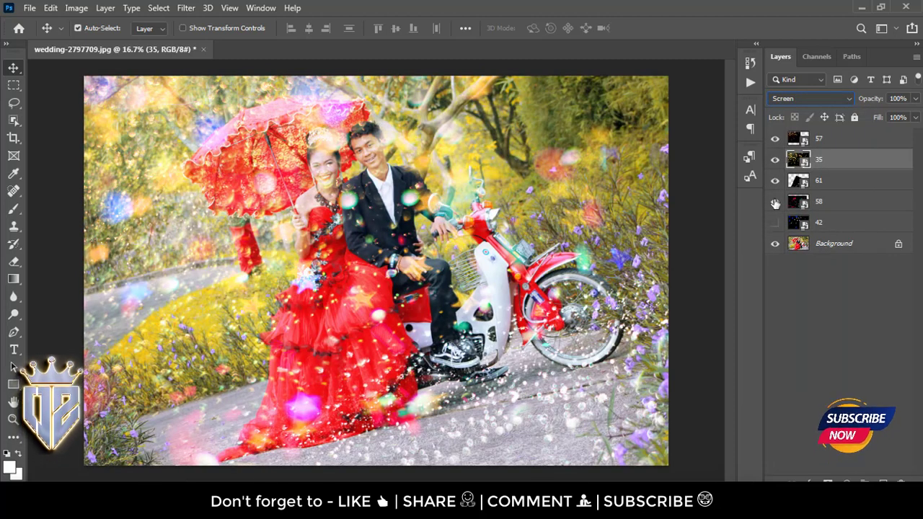
click(775, 202)
click(774, 181)
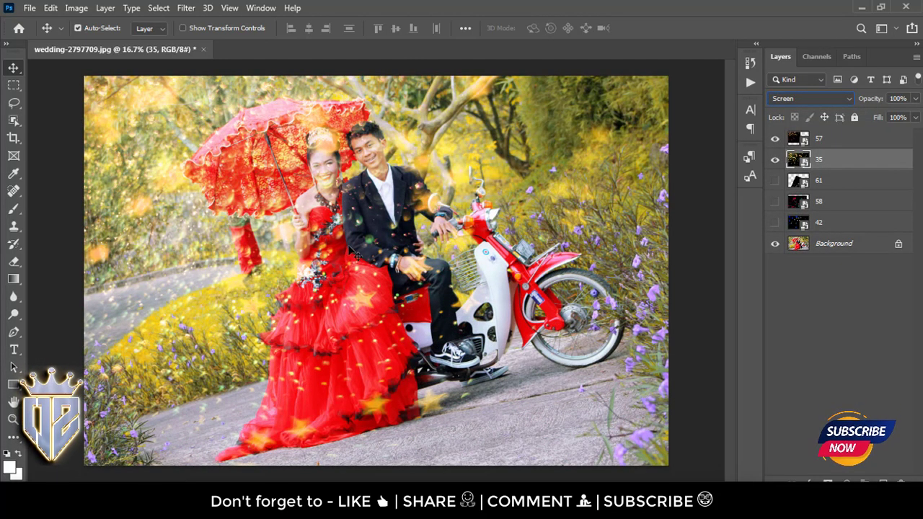
drag(361, 299, 328, 279)
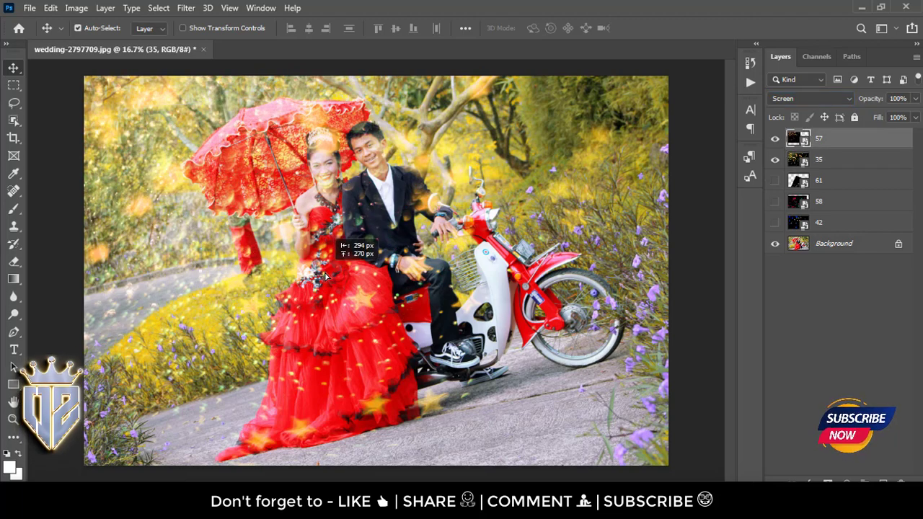
Step: Compare the overlays and drag the layer 35 stars up over the couple
click(775, 159)
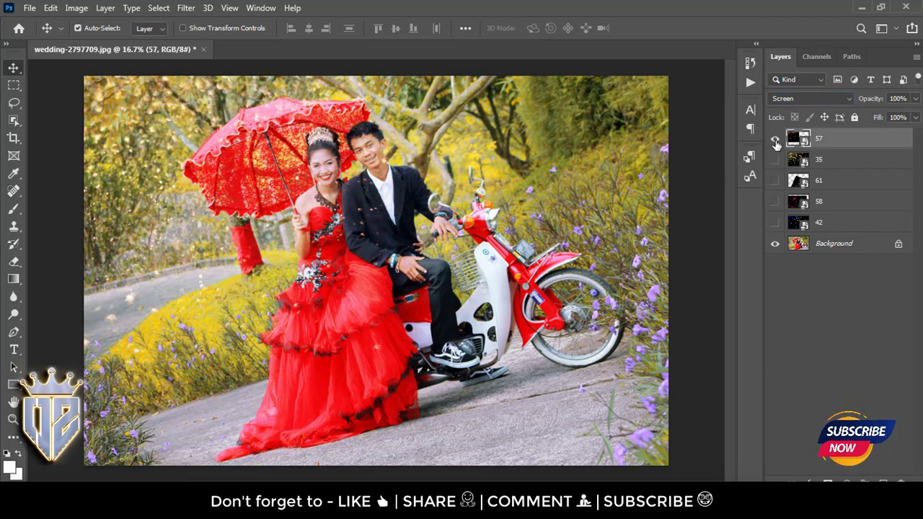
click(775, 139)
click(776, 160)
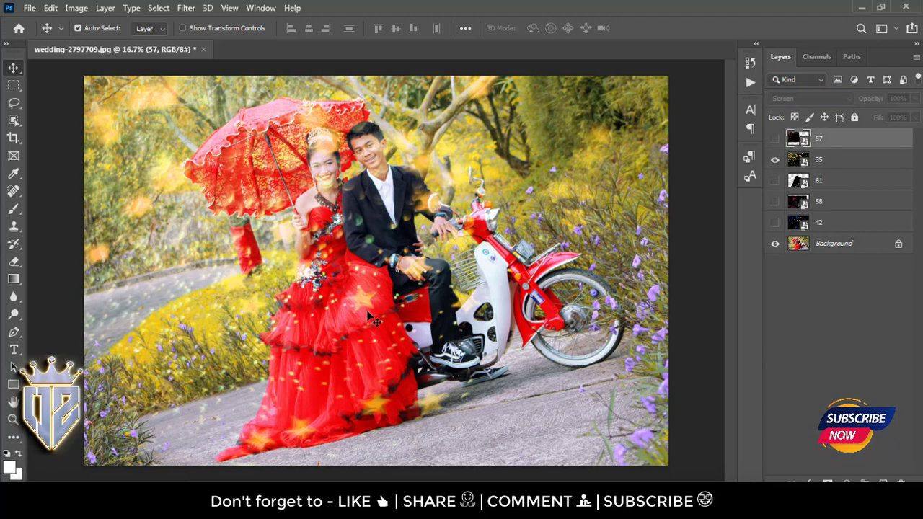
drag(368, 315, 308, 225)
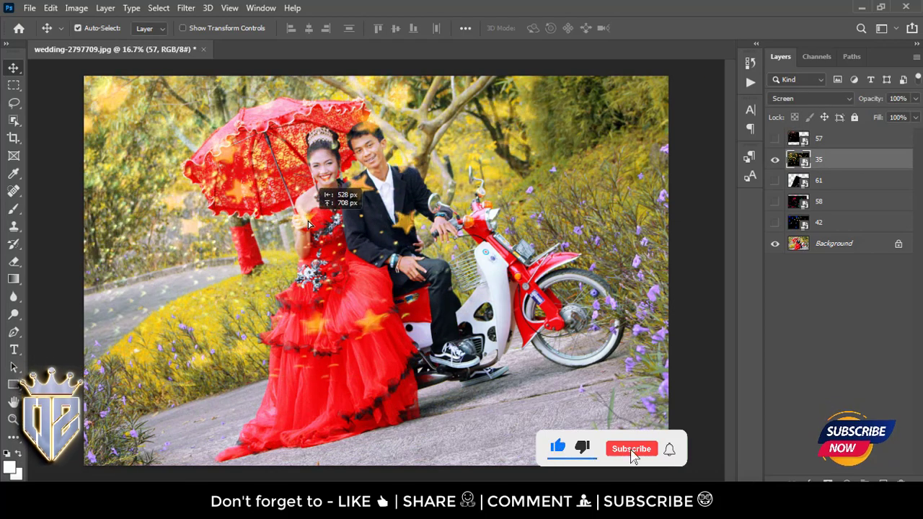
Step: Show the glitter 61, light 57 and bokeh 58 overlay layers again
click(775, 180)
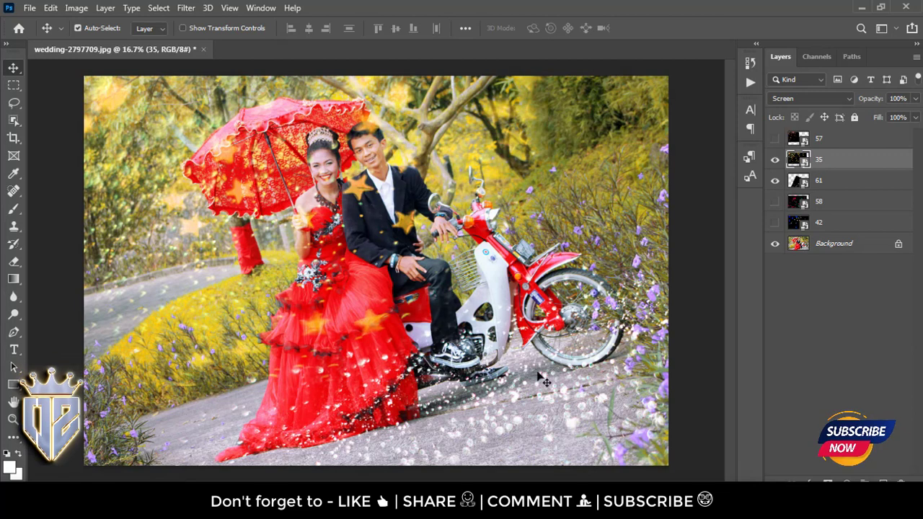
click(774, 139)
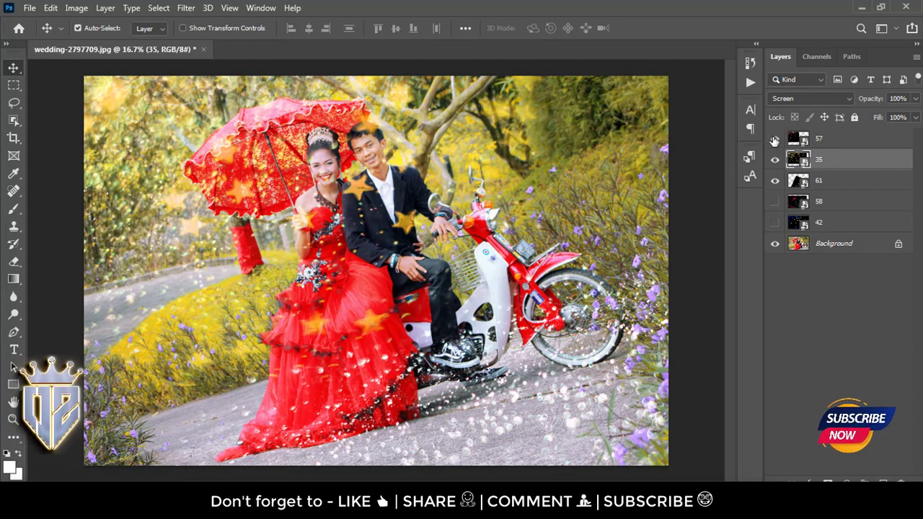
click(775, 202)
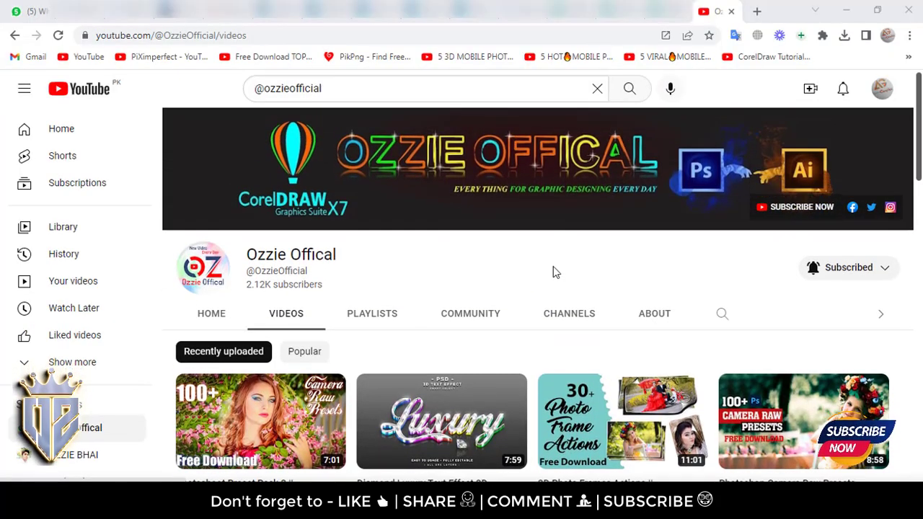
Step: Open the latest Photoshoot Preset Pack 3 video and expand its description
scroll(377, 332, down, 3)
click(249, 289)
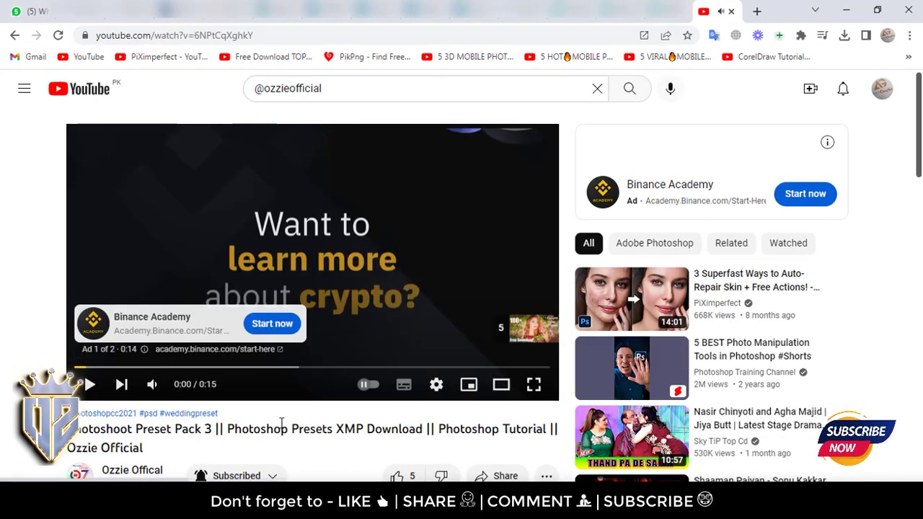
scroll(325, 278, down, 3)
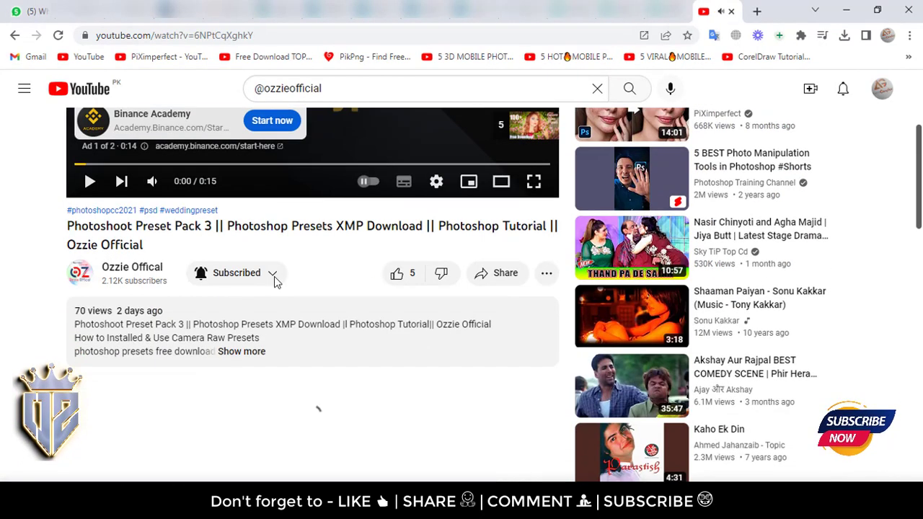
click(241, 351)
Step: Follow the 'Download This File' link in the video description
scroll(259, 346, down, 5)
scroll(245, 333, down, 2)
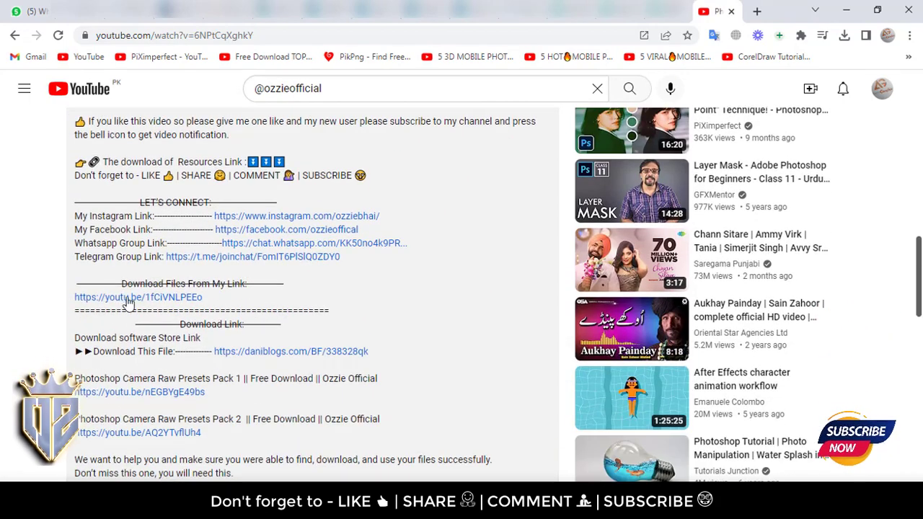
scroll(241, 288, down, 1)
drag(212, 284, 370, 284)
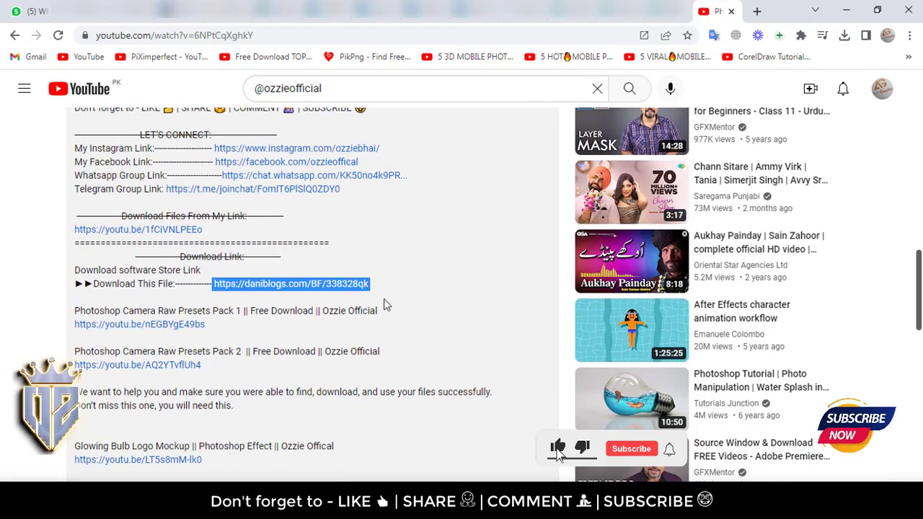
click(298, 285)
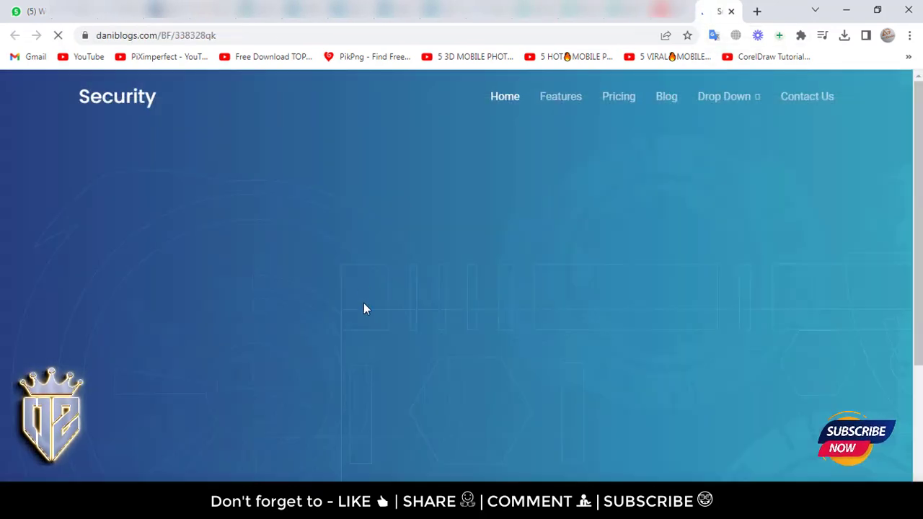
Step: Complete the Subscribe Channel step on Sub4Unlock and close the channel tab
scroll(380, 316, down, 2)
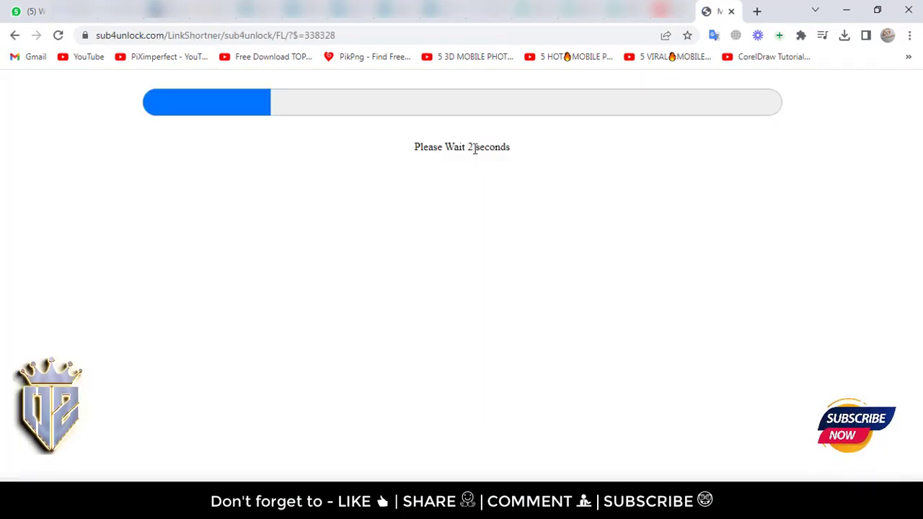
drag(474, 147, 512, 158)
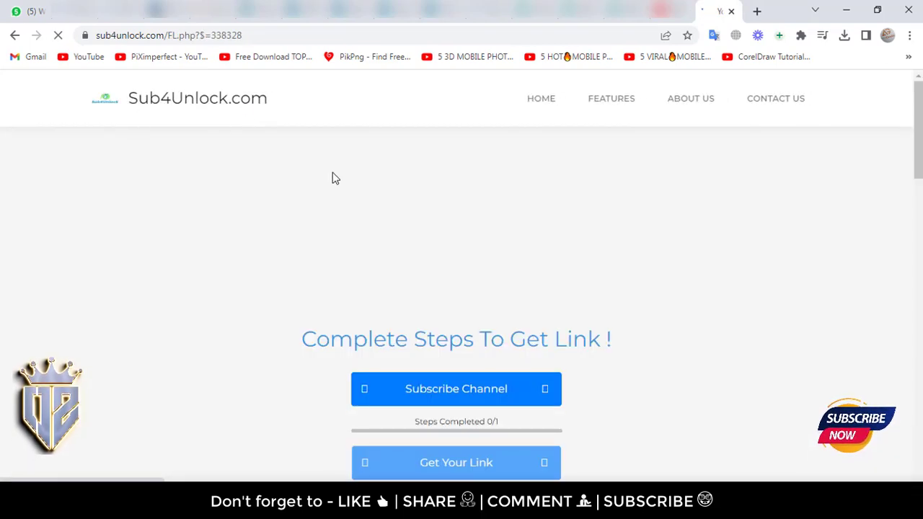
click(436, 396)
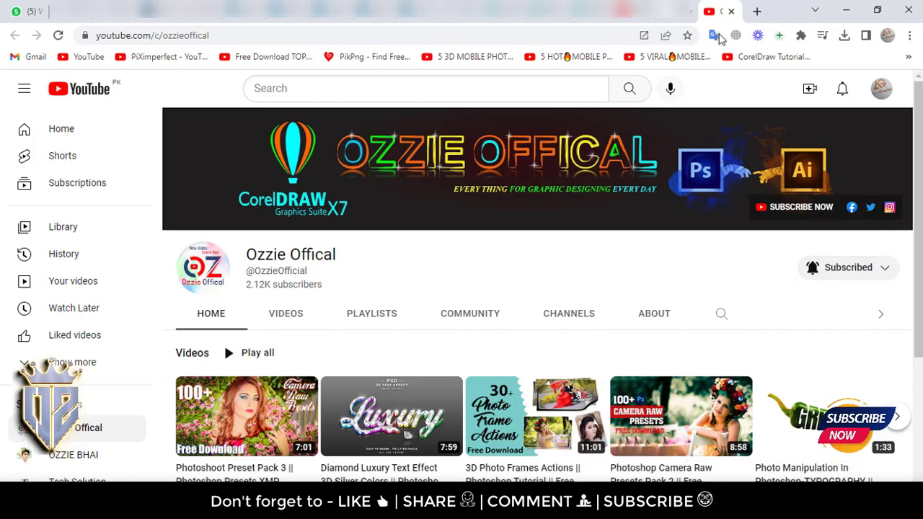
click(731, 13)
Step: Unlock the link and go to the MediaFire download page
scroll(497, 325, down, 2)
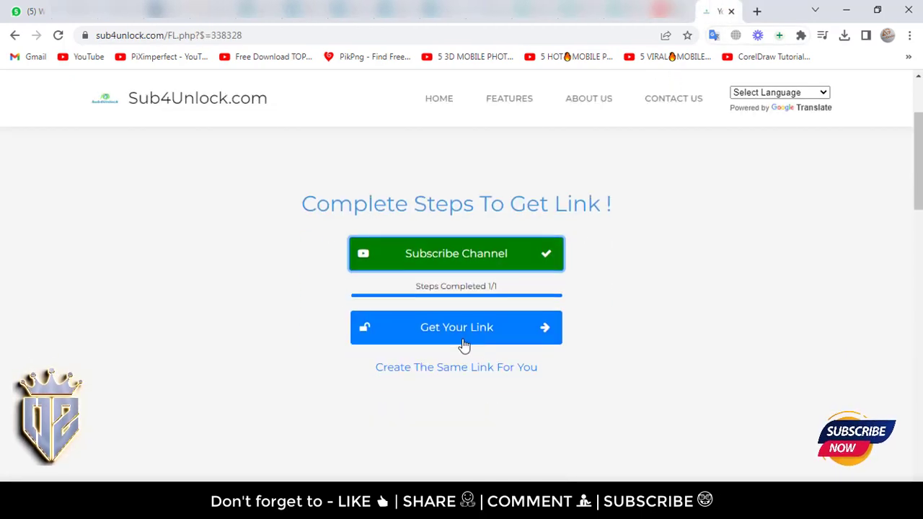
click(475, 329)
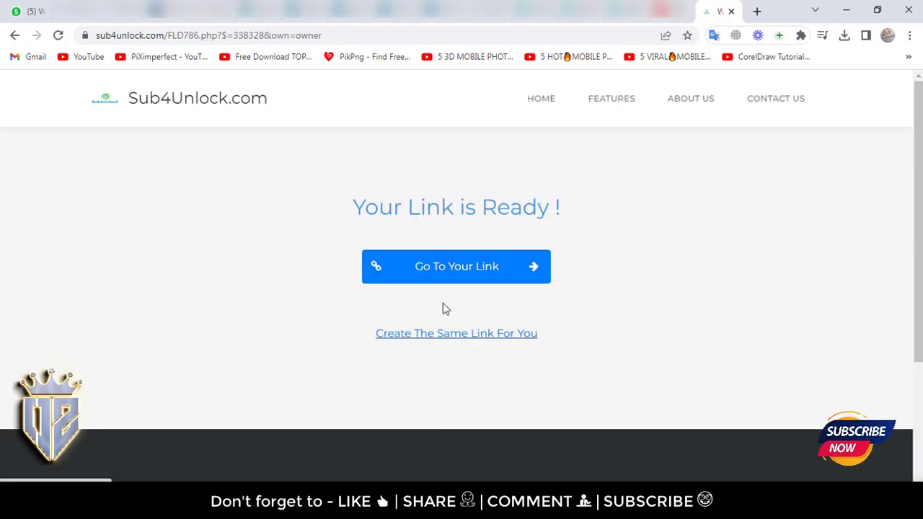
click(443, 273)
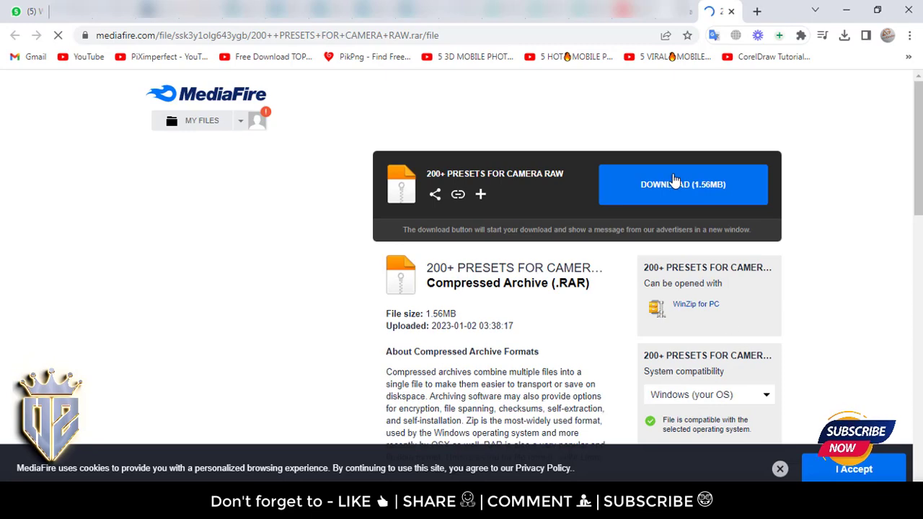
Step: Start the 1.56MB '200+ PRESETS FOR CAMERA RAW.rar' download and pause it
click(676, 194)
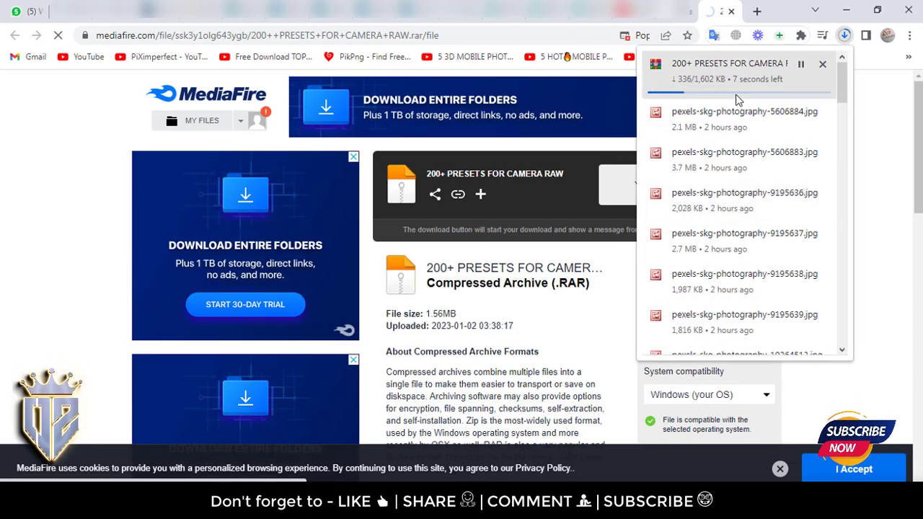
click(799, 65)
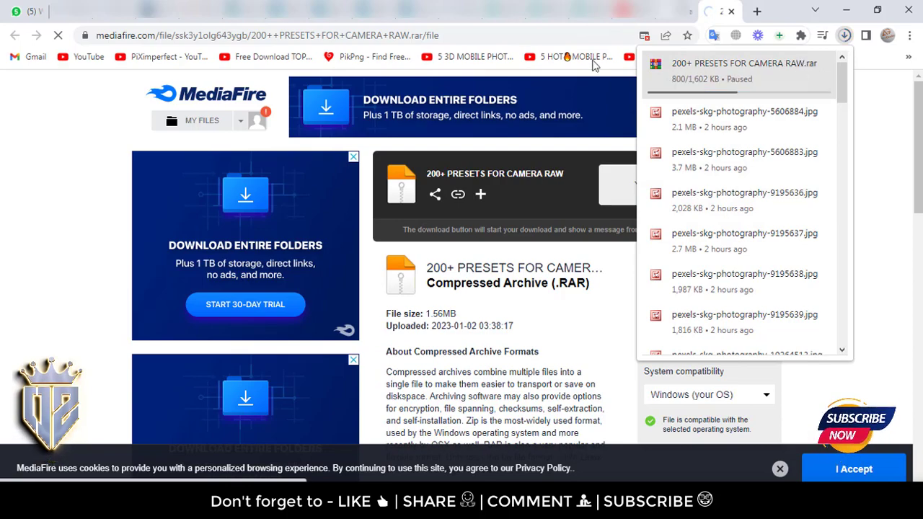